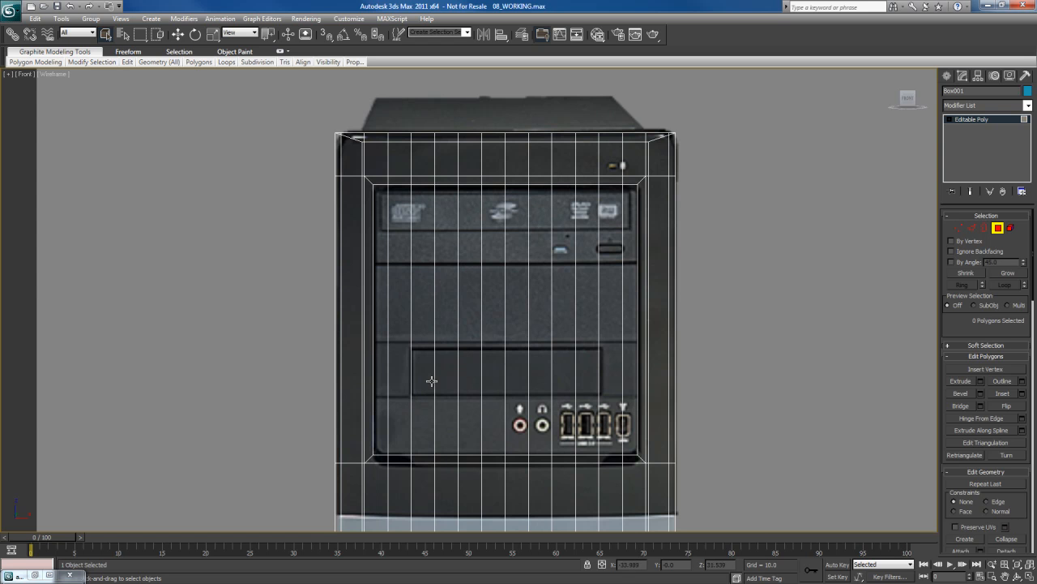
Select the 13 vertical edges spanning the recessed front panel, including both outer side edges
mouse_move(488, 310)
middle_mouse_down()
mouse_move(485, 327)
mouse_move(486, 311)
mouse_move(500, 332)
mouse_move(488, 327)
middle_mouse_up()
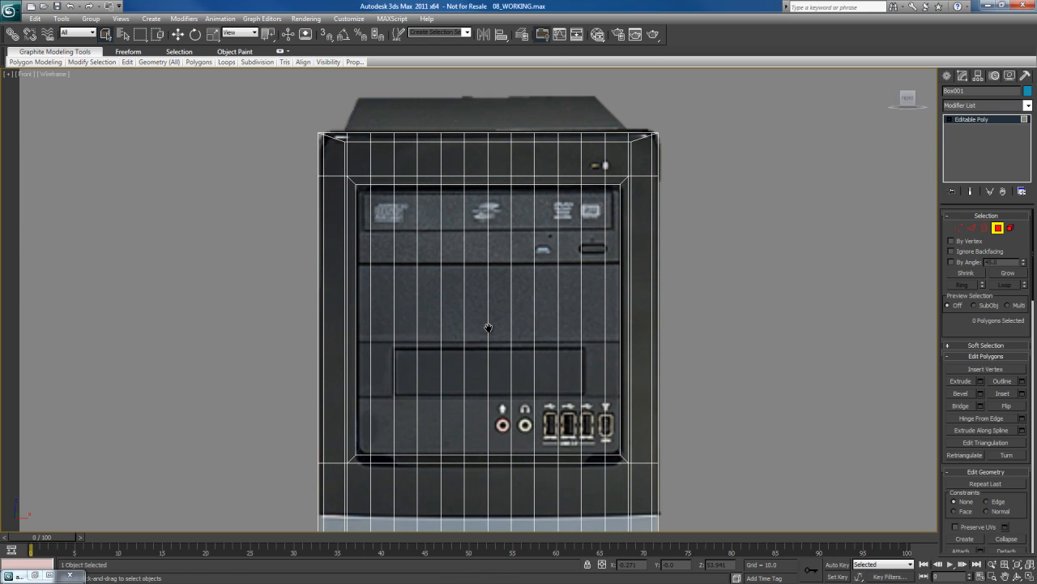
middle_click_drag(478, 290, 480, 293)
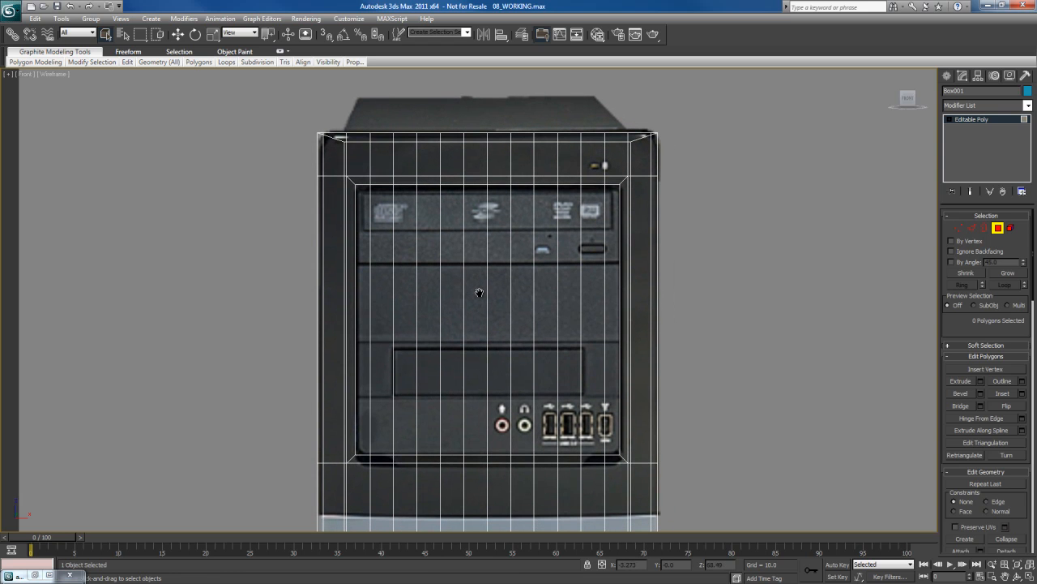
key("2")
left_click_drag(365, 242, 614, 291)
middle_click_drag(507, 262, 509, 275)
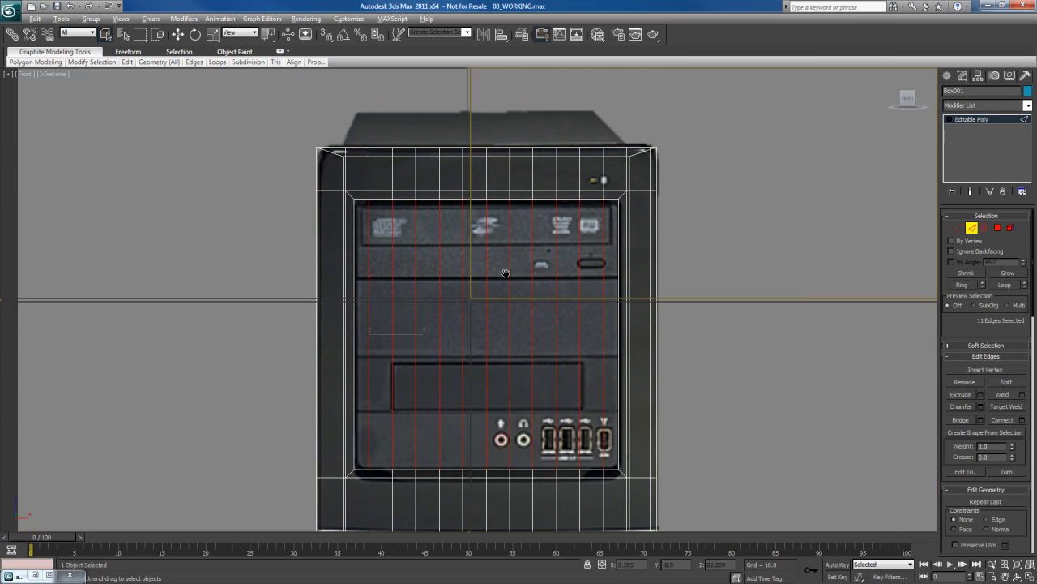
key("alt+w")
key("alt+w")
middle_click_drag(644, 353, 472, 306, "alt")
scroll(409, 252, "up", 3)
left_click(371, 216, "ctrl")
middle_click_drag(371, 216, 664, 262, "alt")
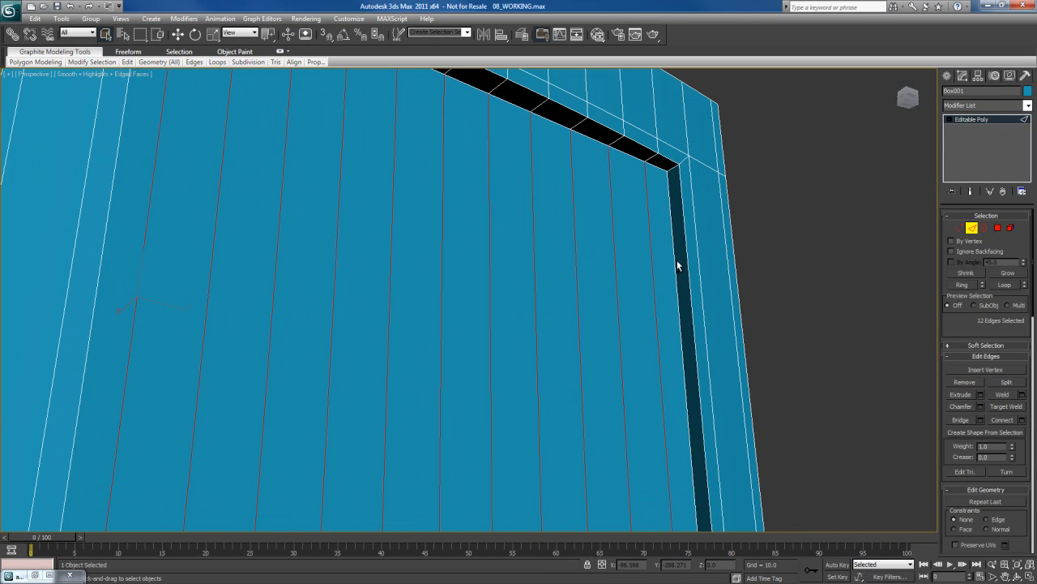
left_click(675, 260, "ctrl")
middle_click_drag(582, 271, 555, 223, "alt")
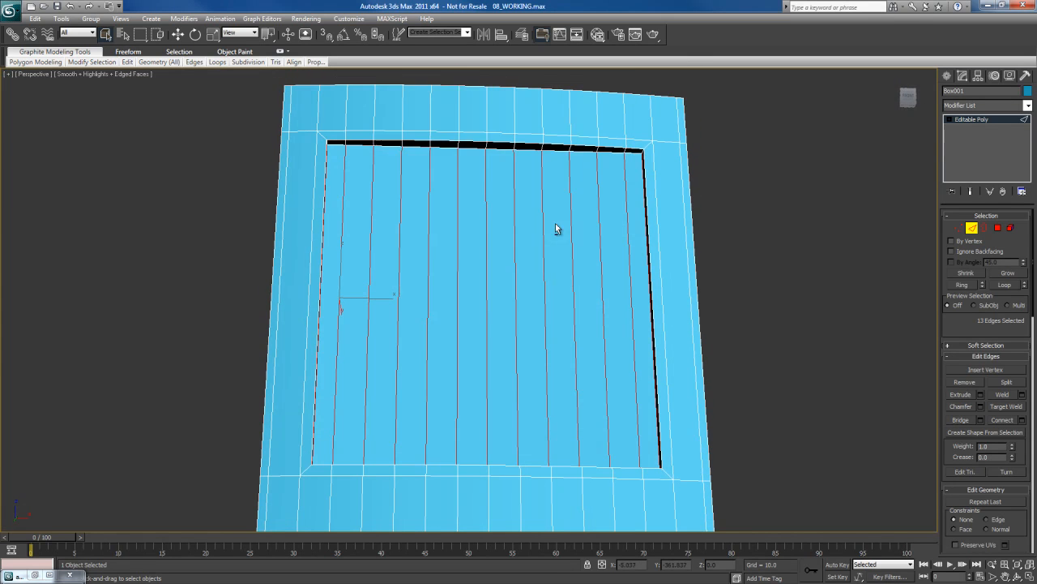
Connect the selected vertical edges with 6 segments to add horizontal edge loops across the recessed panel
right_click(487, 215)
left_click(387, 246)
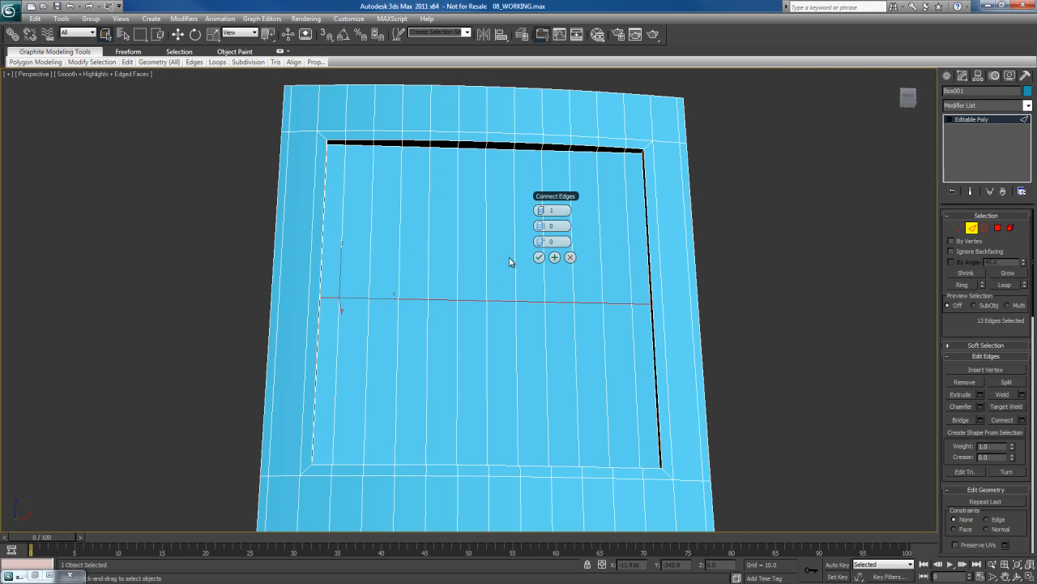
middle_click_drag(510, 260, 487, 249, "alt")
key("alt+w")
right_click(500, 245)
key("alt+w")
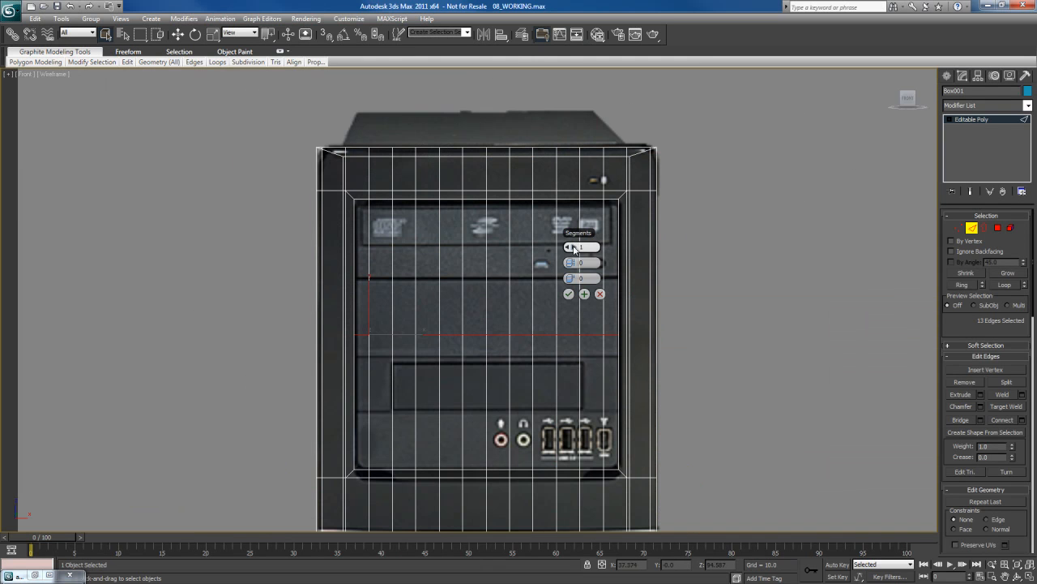
middle_click_drag(493, 249, 496, 238)
left_click_drag(587, 224, 703, 226)
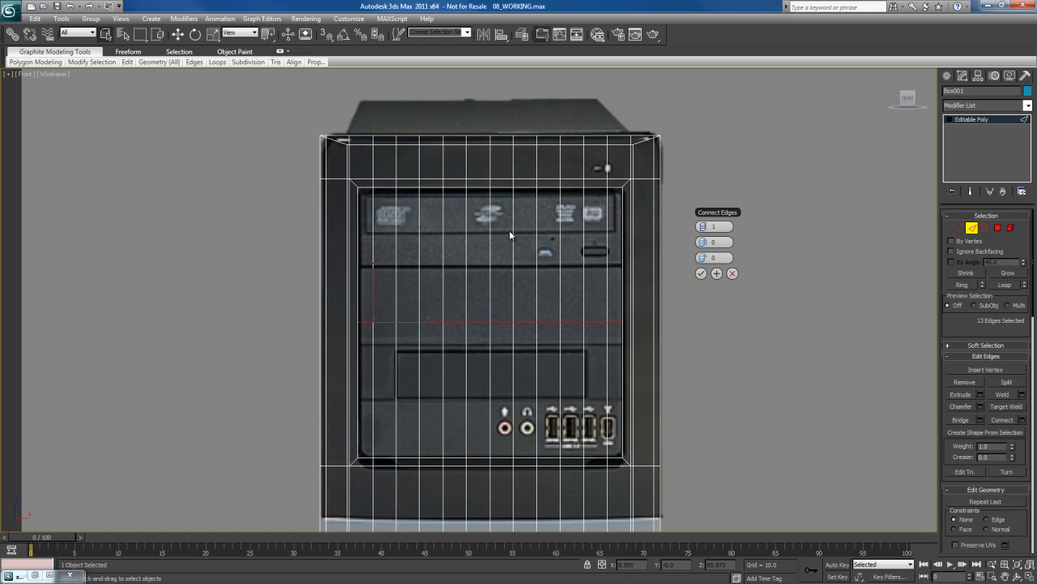
left_click(707, 228)
left_click(704, 224)
left_click(703, 226)
left_click(706, 228)
left_click(706, 227)
left_click(701, 274)
scroll(493, 345, "down", 1)
scroll(520, 322, "up", 5)
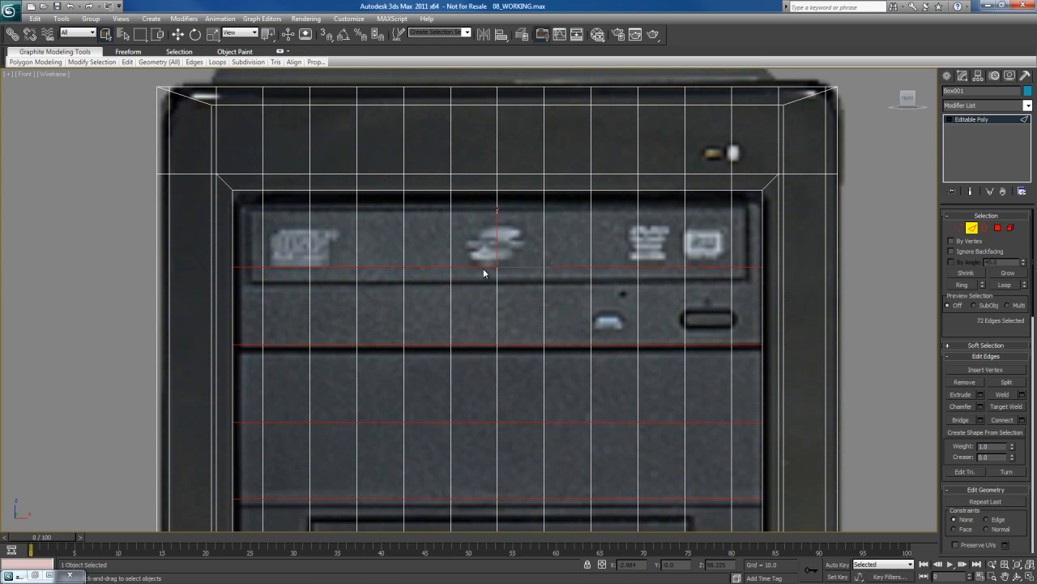
key("alt+w")
right_click(677, 376)
key("alt+w")
middle_click_drag(678, 377, 607, 355, "alt")
scroll(607, 356, "up", 3)
middle_click_drag(600, 310, 557, 355)
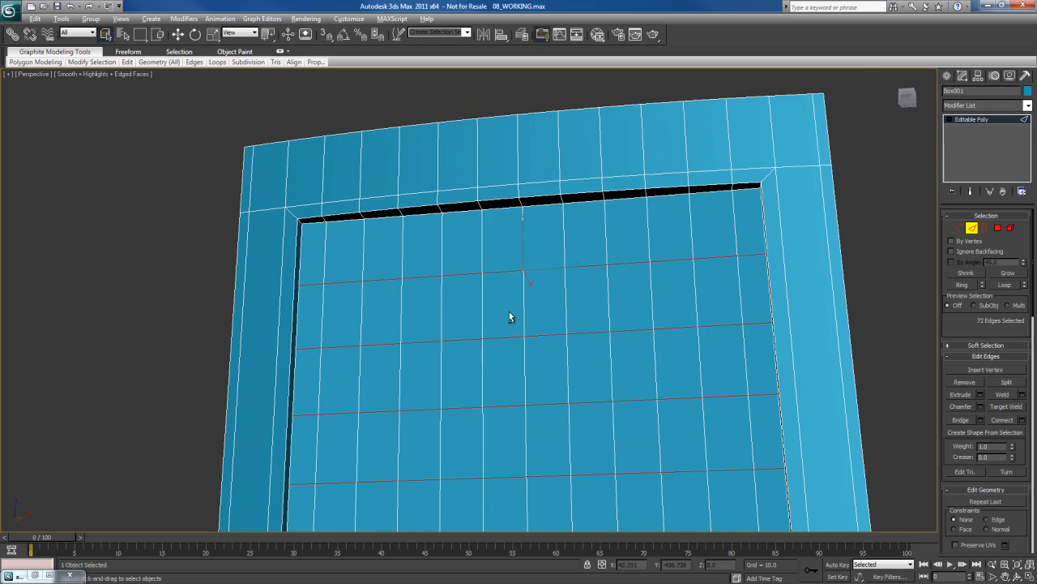
middle_click_drag(509, 307, 506, 279, "alt")
left_click(504, 281)
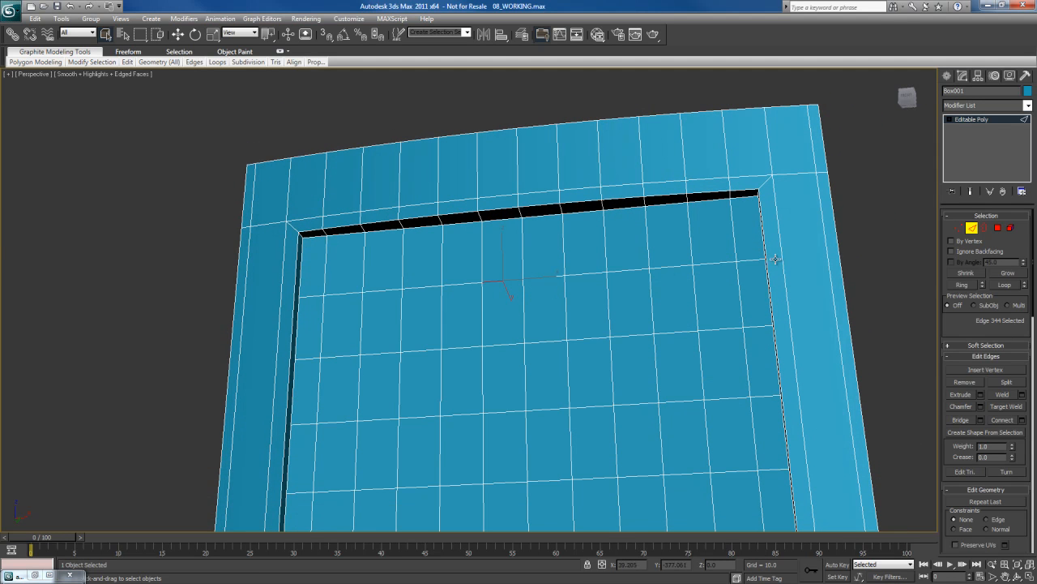
left_click(462, 283, "ctrl")
left_click(545, 278, "ctrl")
left_click(587, 275, "ctrl")
left_click(628, 273, "ctrl")
Select the full topmost new horizontal edge loop and move it up about 13.5 units onto the optical drive's top edge
left_click(546, 278)
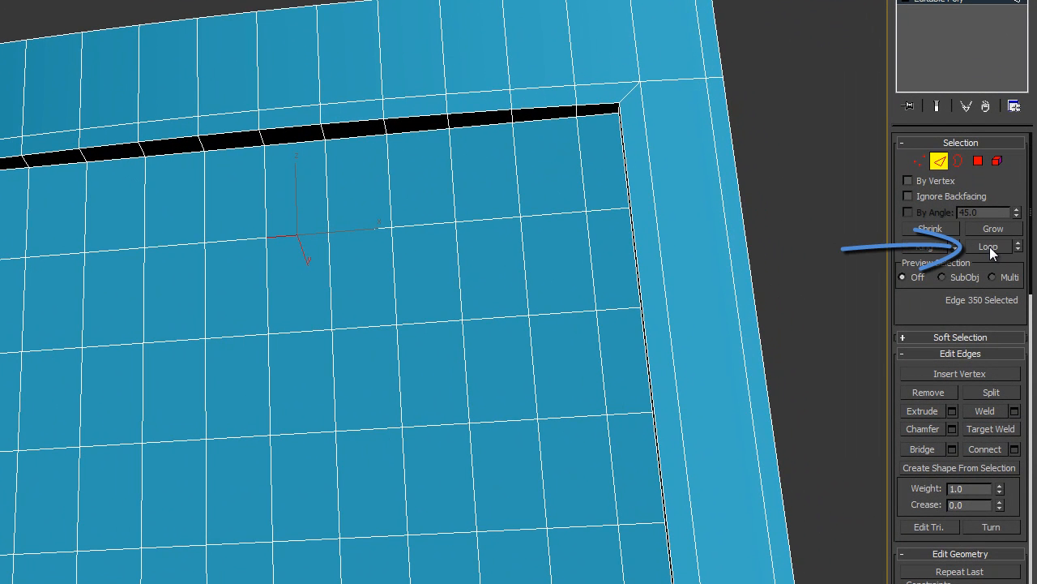
left_click(989, 246)
mouse_move(150, 359)
middle_mouse_down("alt")
mouse_move(176, 336)
mouse_move(194, 373)
mouse_move(199, 364)
middle_mouse_up("alt")
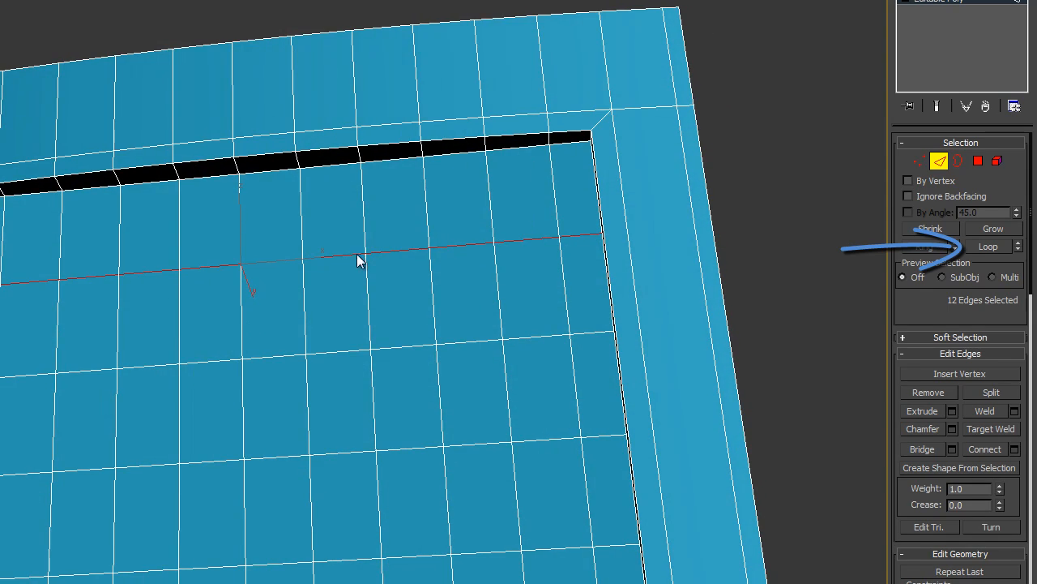
key("alt+w")
right_click(598, 202)
key("alt+w")
middle_click_drag(604, 248, 611, 286)
key("w")
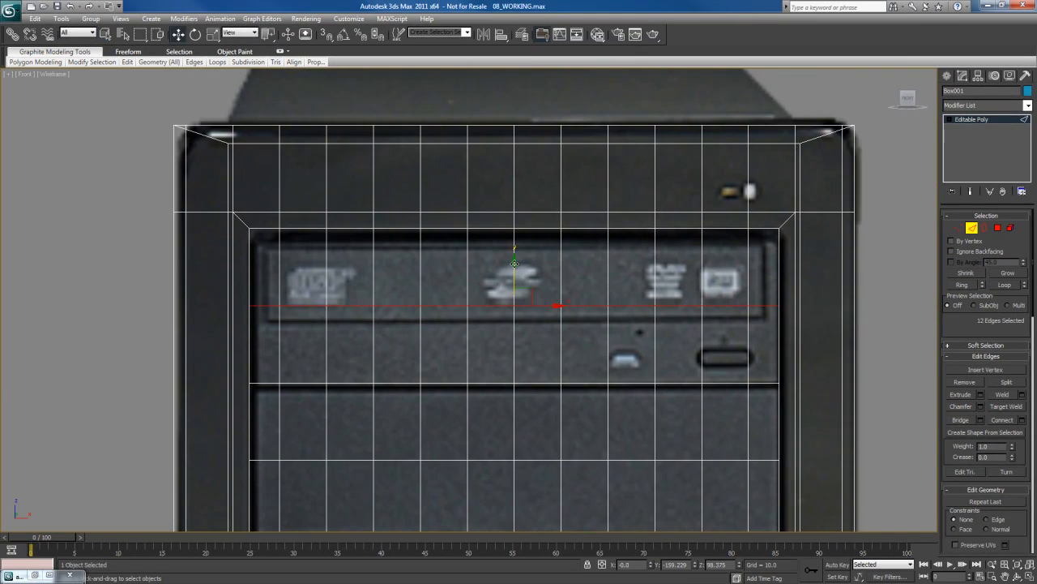
left_click_drag(514, 263, 517, 200)
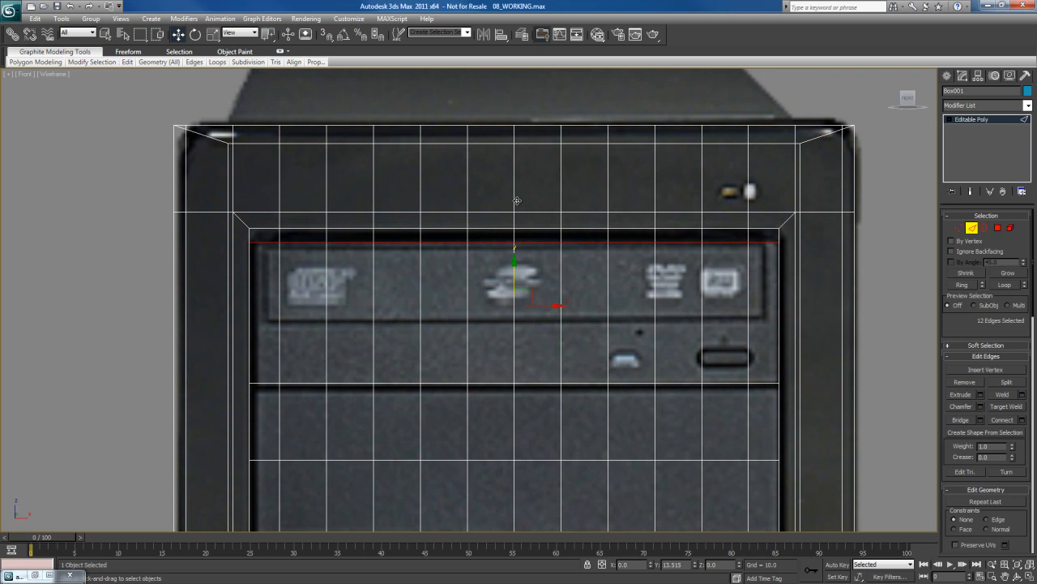
Select the second horizontal edge loop and move it up about 12 units to the bottom edge of the optical drive face
double_click(502, 382)
key("q")
left_click(981, 282)
key("w")
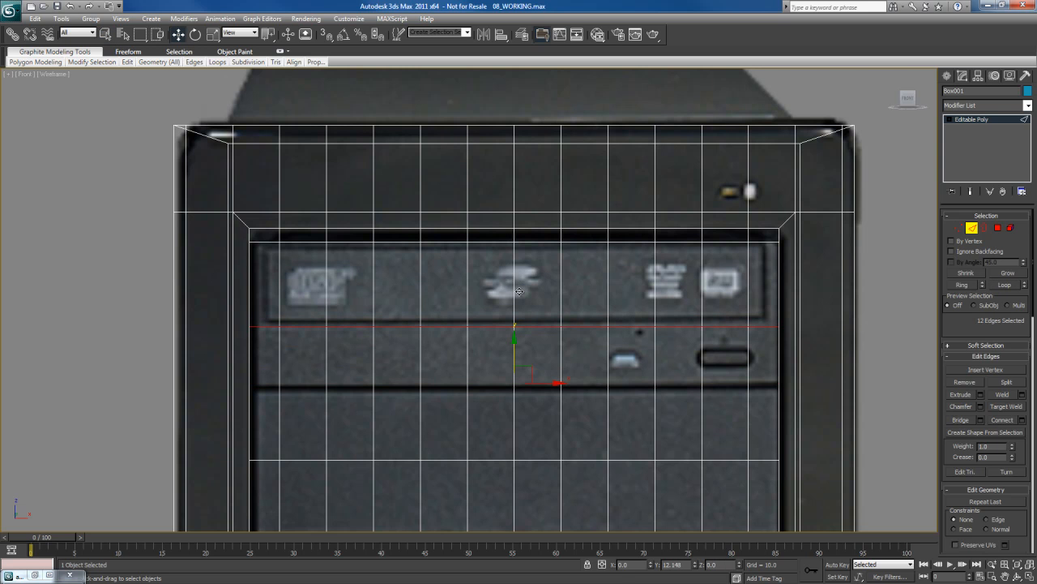
left_click_drag(519, 291, 519, 289)
Select the third horizontal edge loop and move it up onto the dark seam above the large blank bay
middle_click_drag(539, 396, 532, 335)
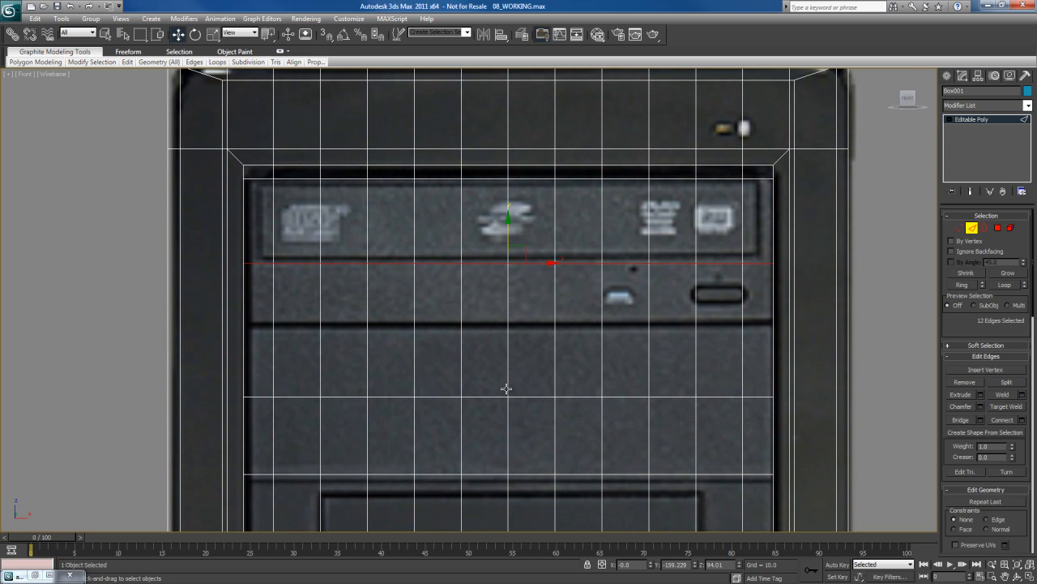
middle_click_drag(494, 417, 488, 373)
key("q")
left_click(482, 354)
left_click(1005, 285)
key("w")
left_click_drag(502, 318, 507, 247)
Select the fourth horizontal edge loop and move it down slightly onto the seam below the large blank bay
middle_click_drag(524, 366, 508, 304)
key("q")
left_click(512, 302)
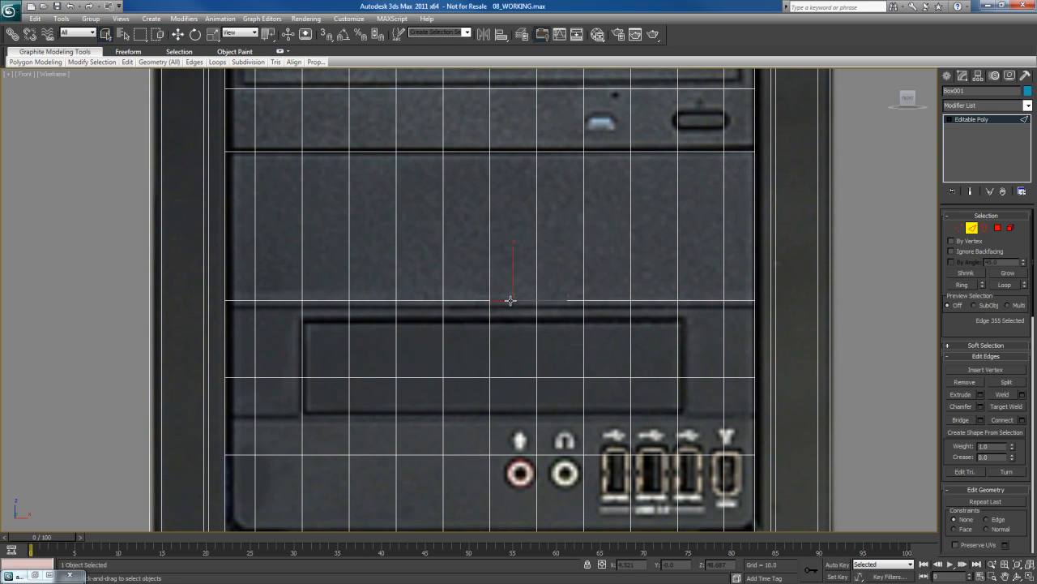
left_click(1005, 285)
key("w")
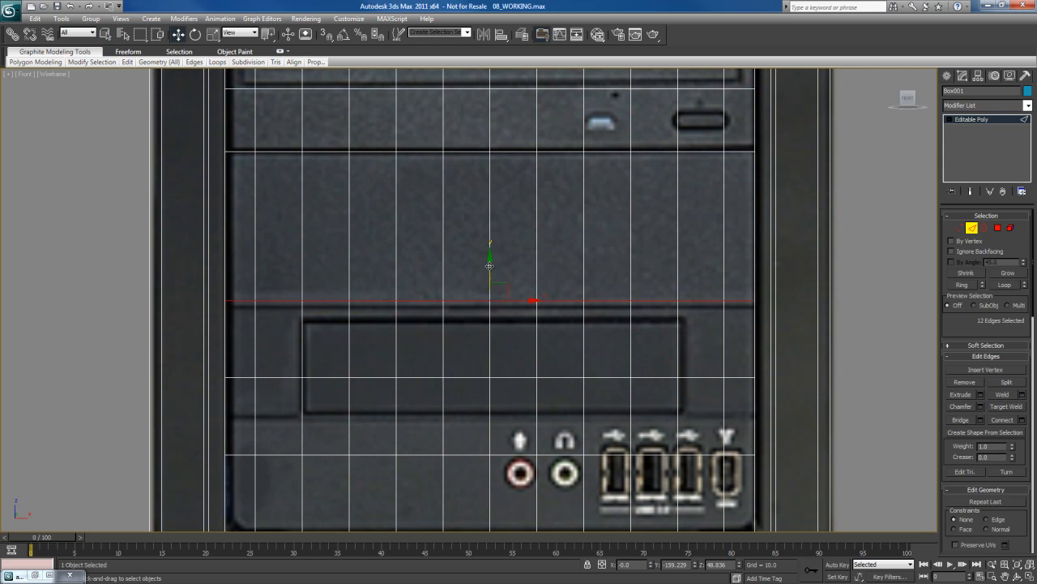
left_click_drag(487, 261, 489, 270)
Select the fifth horizontal edge loop and move it up about 12.6 units to the top edge of the small drive cover
middle_click_drag(510, 317, 519, 268)
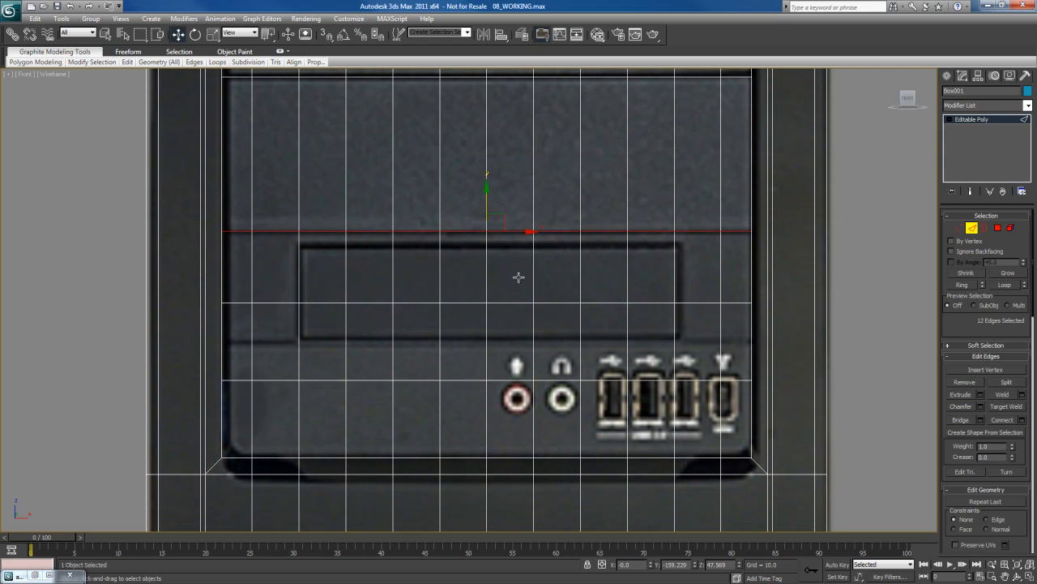
left_click(514, 302)
left_click(1005, 284)
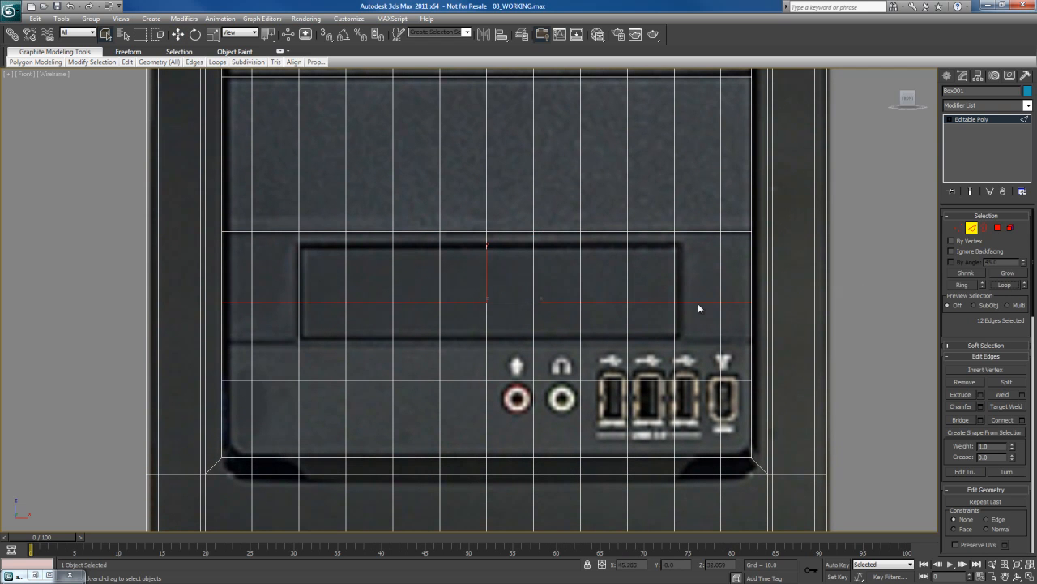
left_click_drag(486, 266, 488, 211)
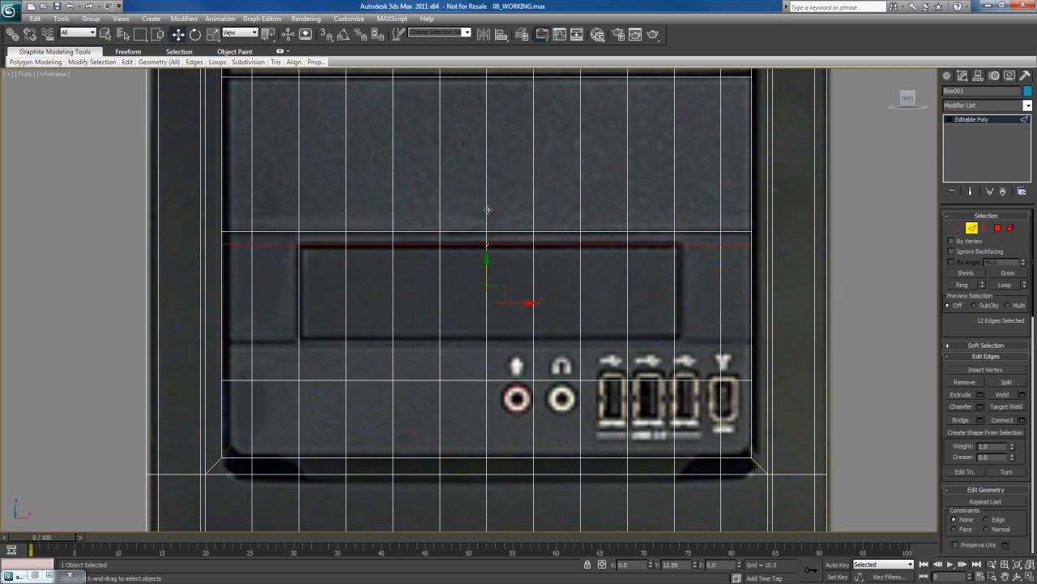
Select the lowest new horizontal edge loop and move it up about 8 units to the seam above the audio and USB ports
key("q")
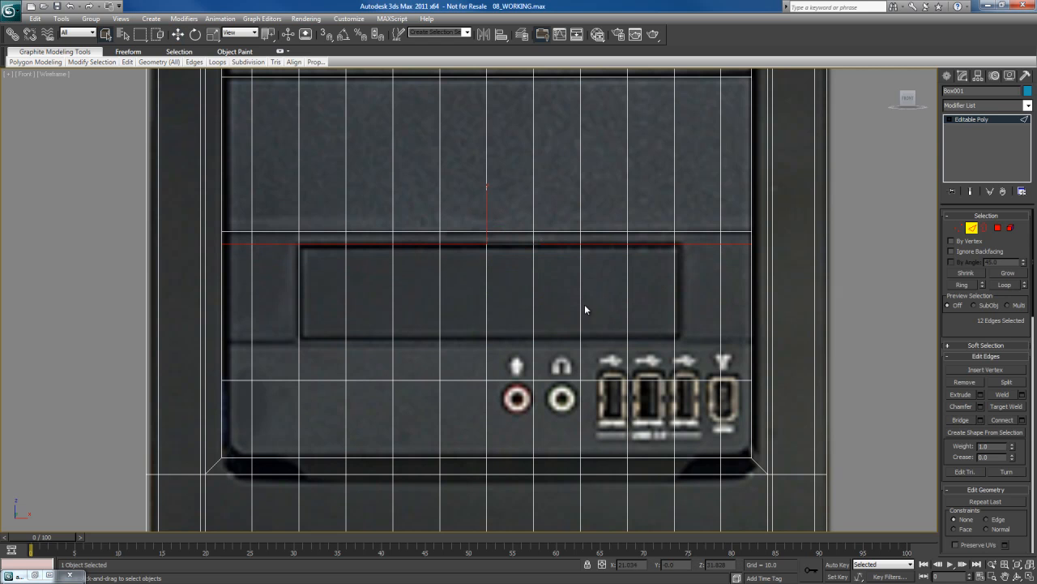
left_click(559, 379)
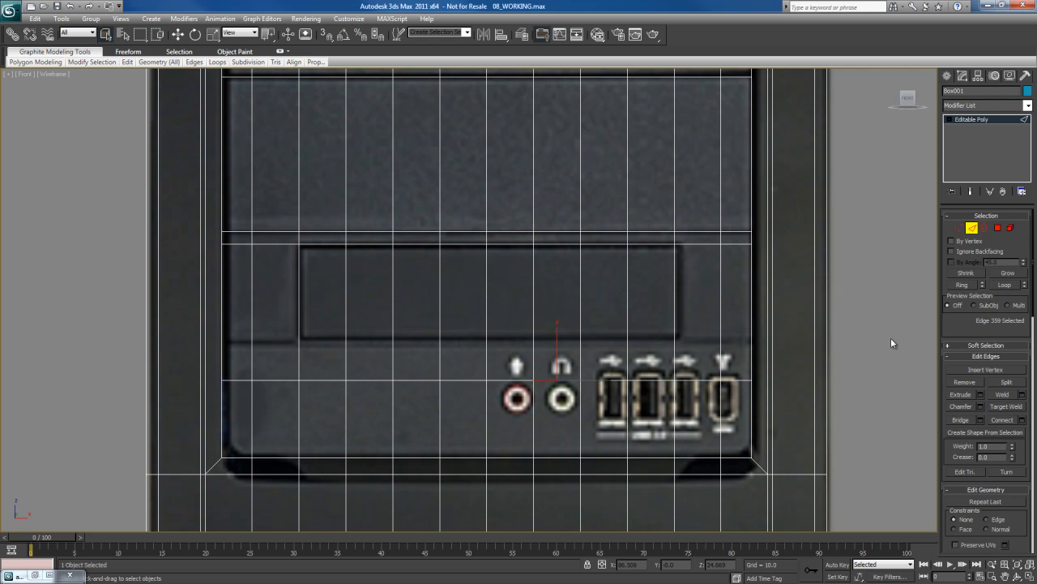
left_click(1006, 285)
key("w")
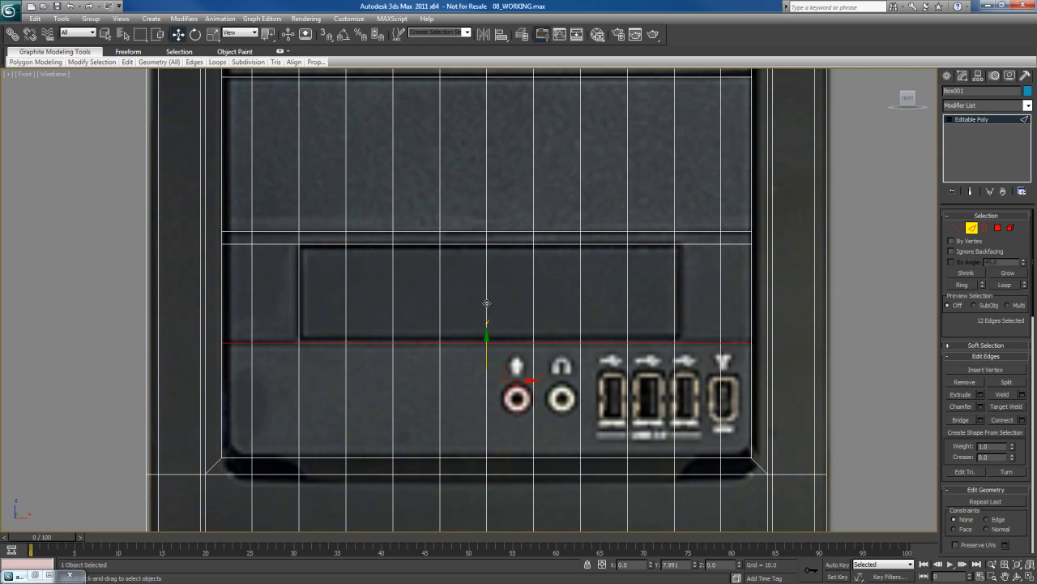
left_click_drag(486, 304, 488, 299)
middle_click_drag(518, 374, 515, 375)
key("q")
Connect the outermost edges above and below the optical drive at both ends with 1 segment to outline its sides
scroll(518, 367, "down", 3)
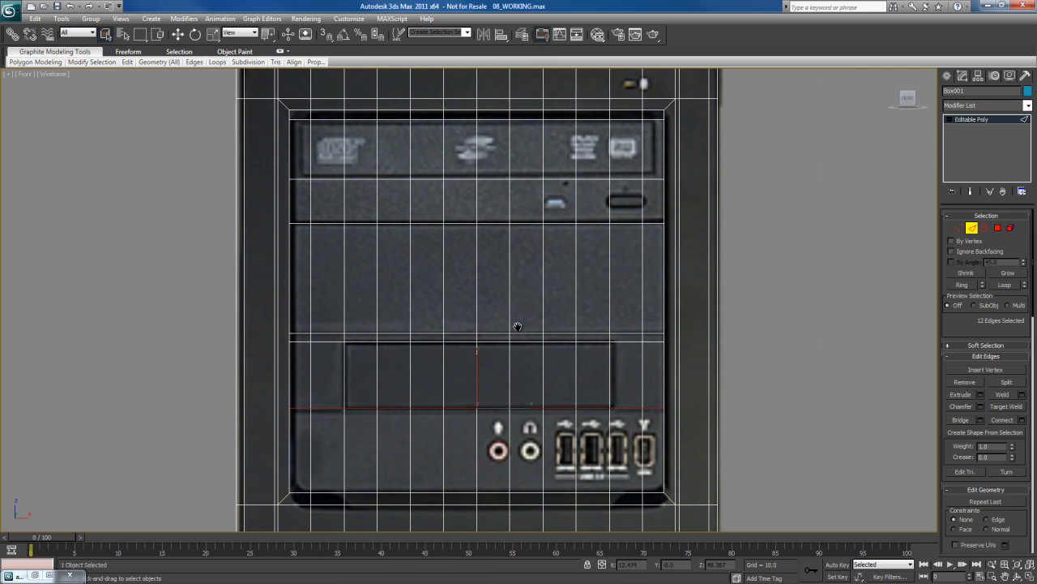
mouse_move(519, 328)
middle_mouse_down()
mouse_move(523, 282)
mouse_move(528, 327)
middle_mouse_up()
middle_click_drag(509, 292, 479, 343)
scroll(516, 345, "up", 2)
left_click(714, 228)
left_click(712, 309, "ctrl")
left_click(221, 224, "ctrl")
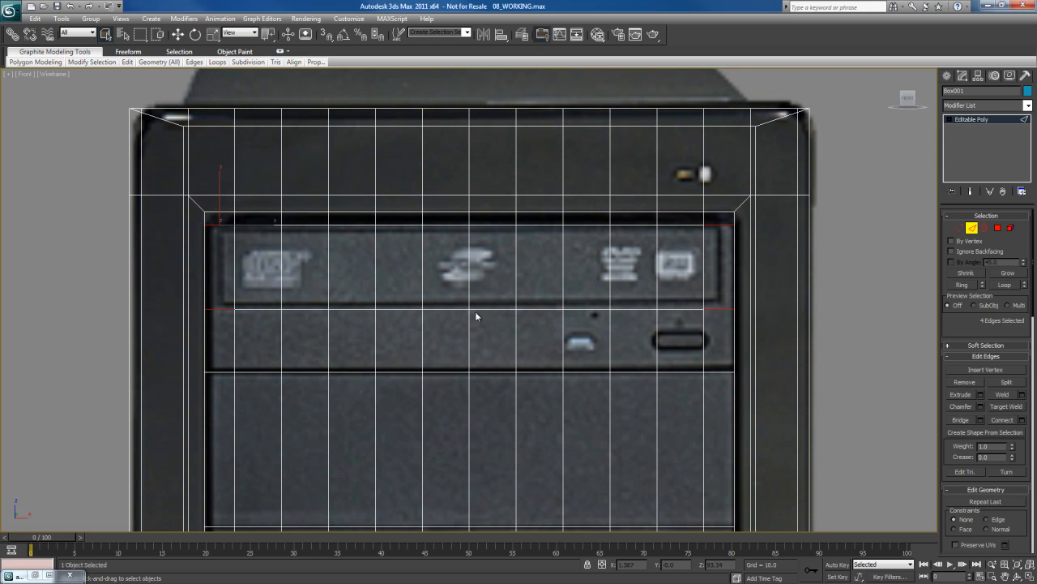
right_click(451, 257)
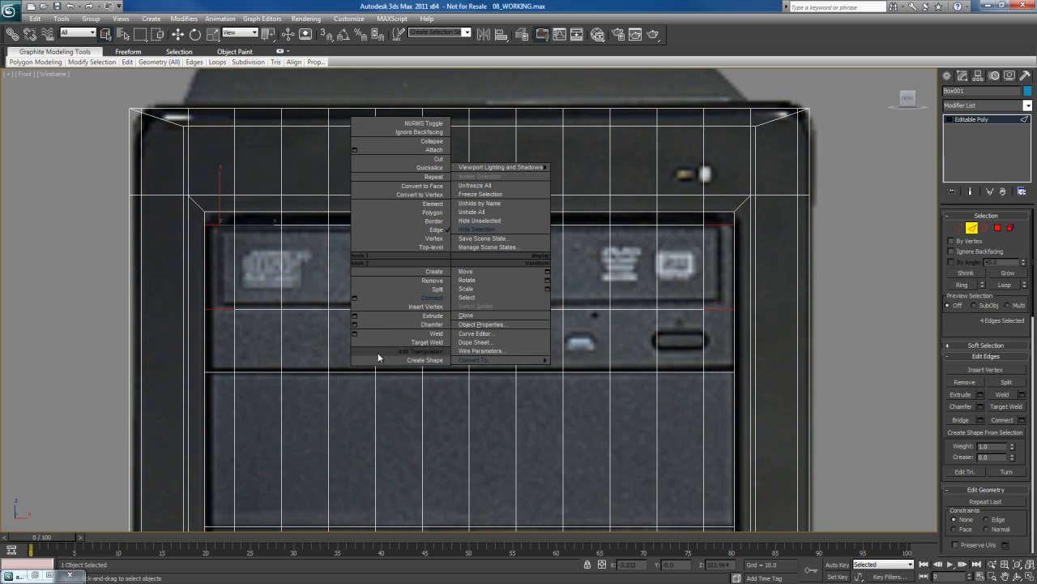
left_click(354, 297)
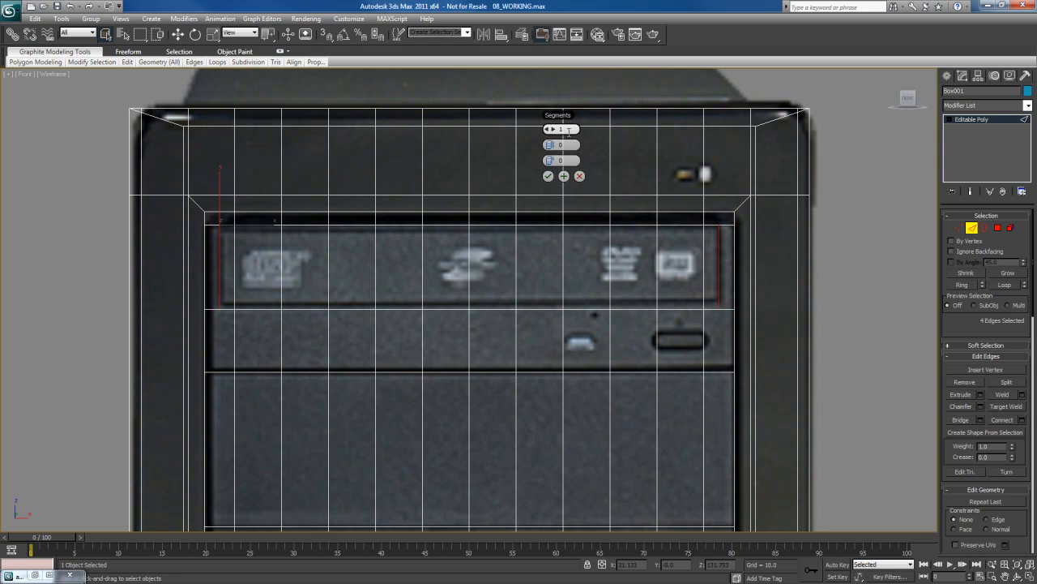
left_click(548, 176)
Select the row of 12 polygons covering the optical drive's front face
key("4")
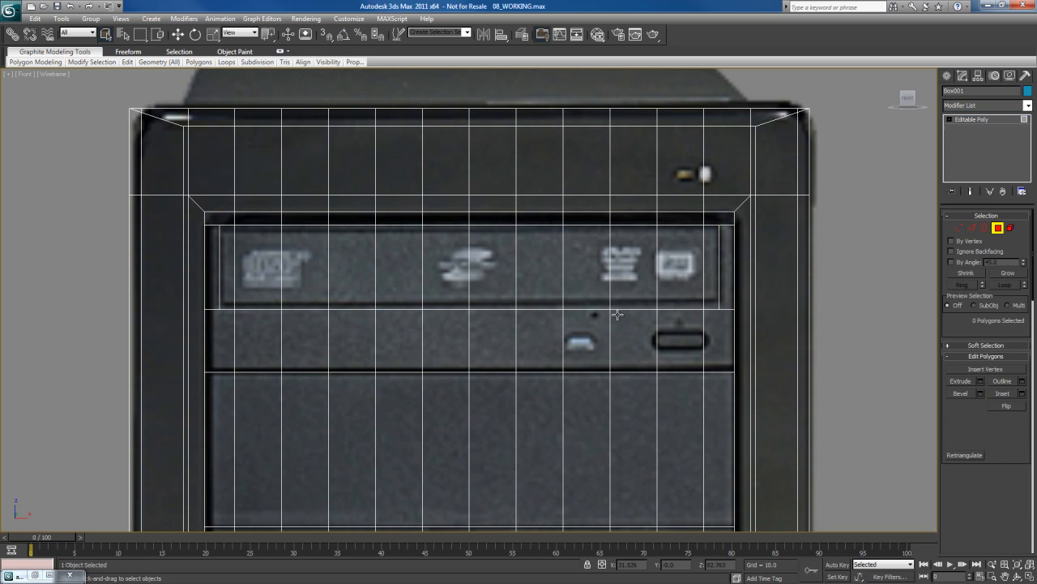
left_click(230, 262)
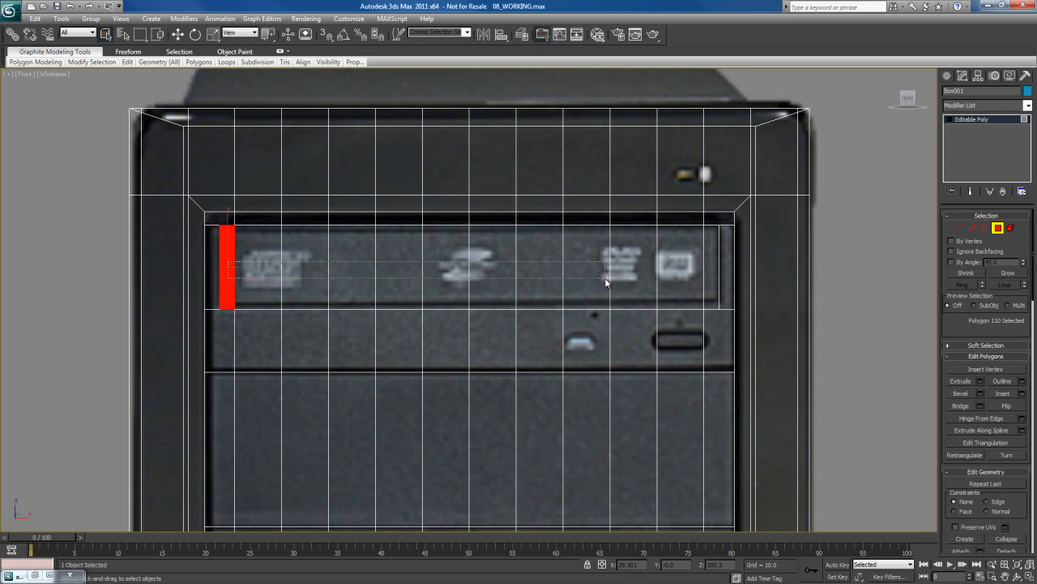
left_click(708, 280, "shift")
key("alt+w")
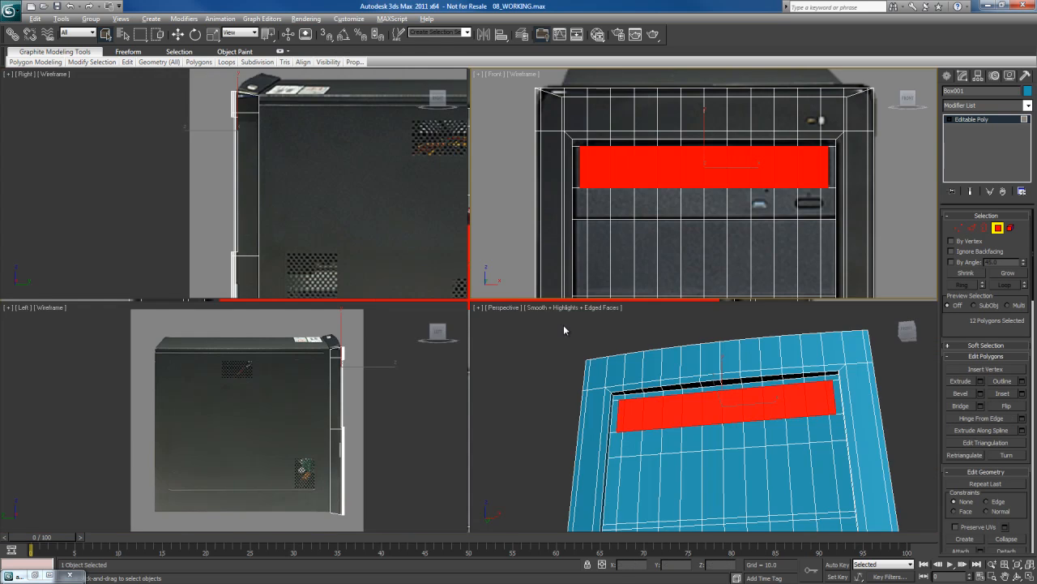
key("alt+w")
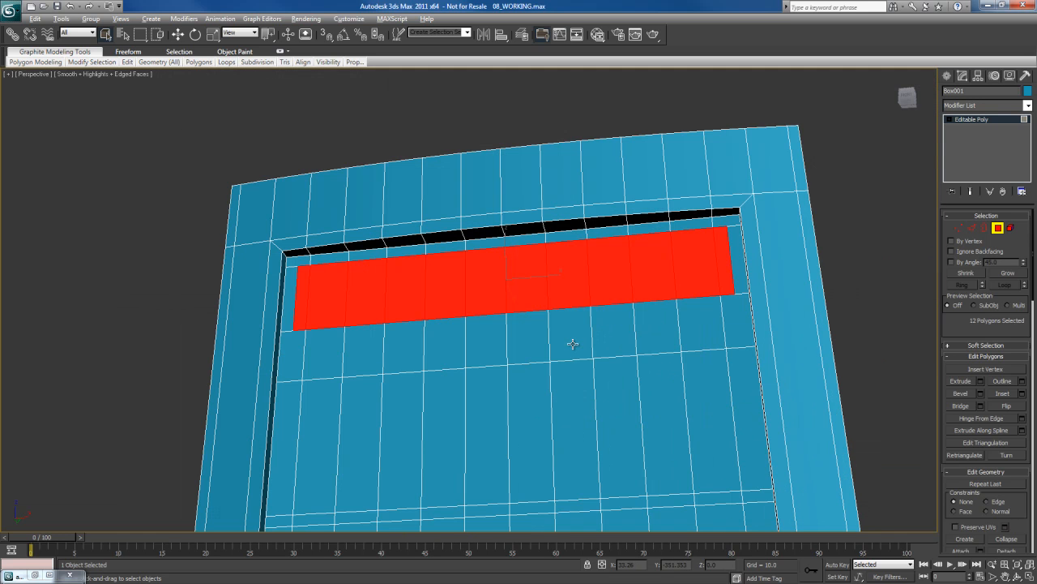
key("alt+w")
right_click(611, 230)
key("alt+w")
middle_click_drag(522, 351, 537, 348)
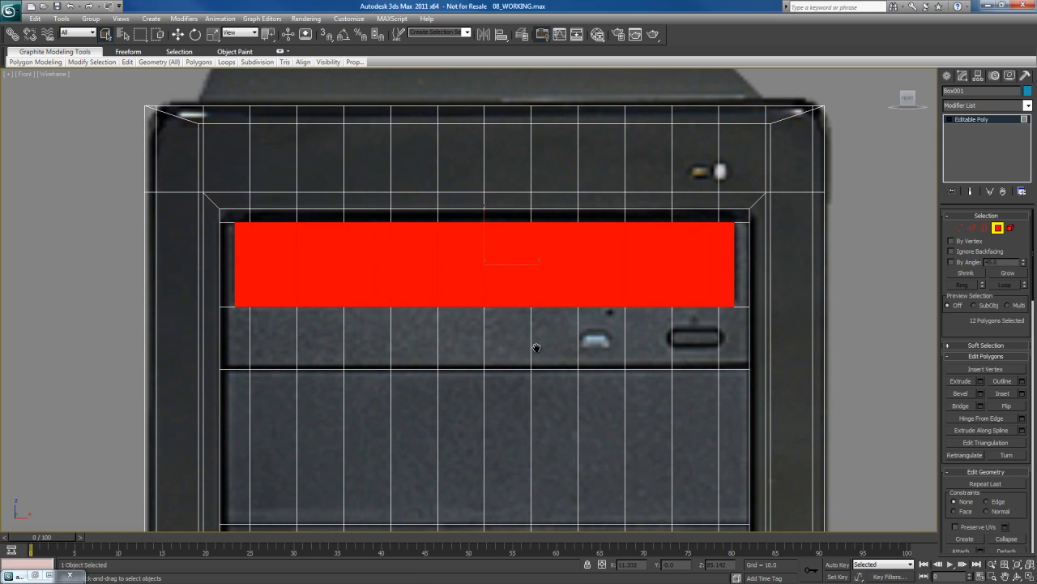
Inset the selected optical drive polygons as a group by 1.0
right_click(519, 265)
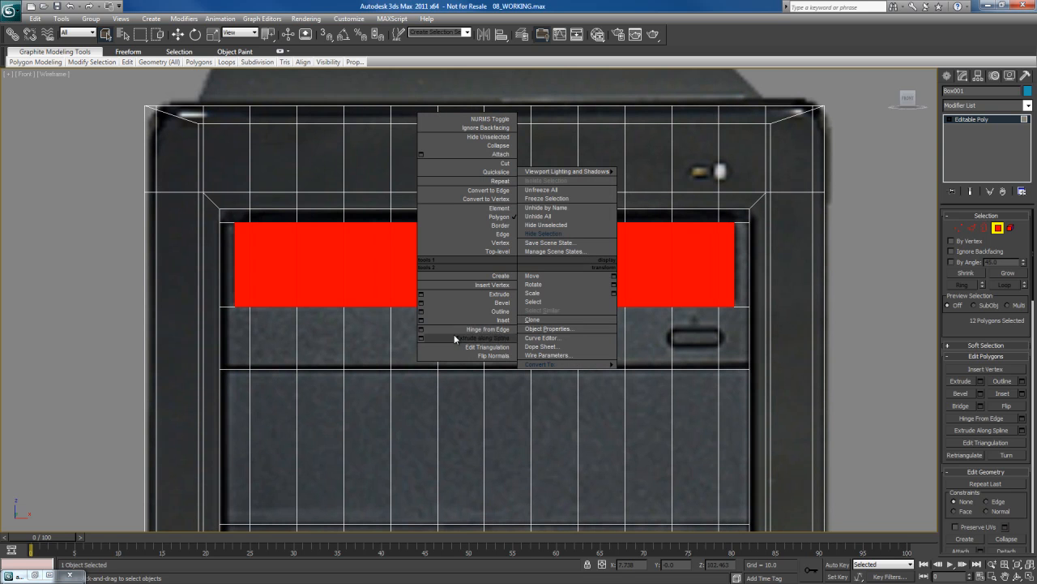
left_click(423, 322)
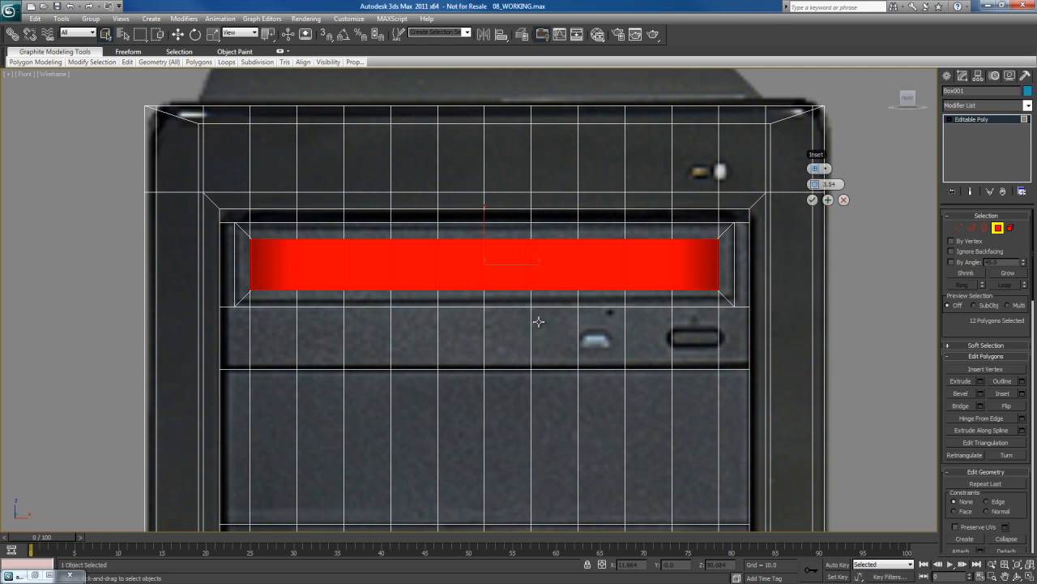
left_click_drag(819, 185, 799, 190)
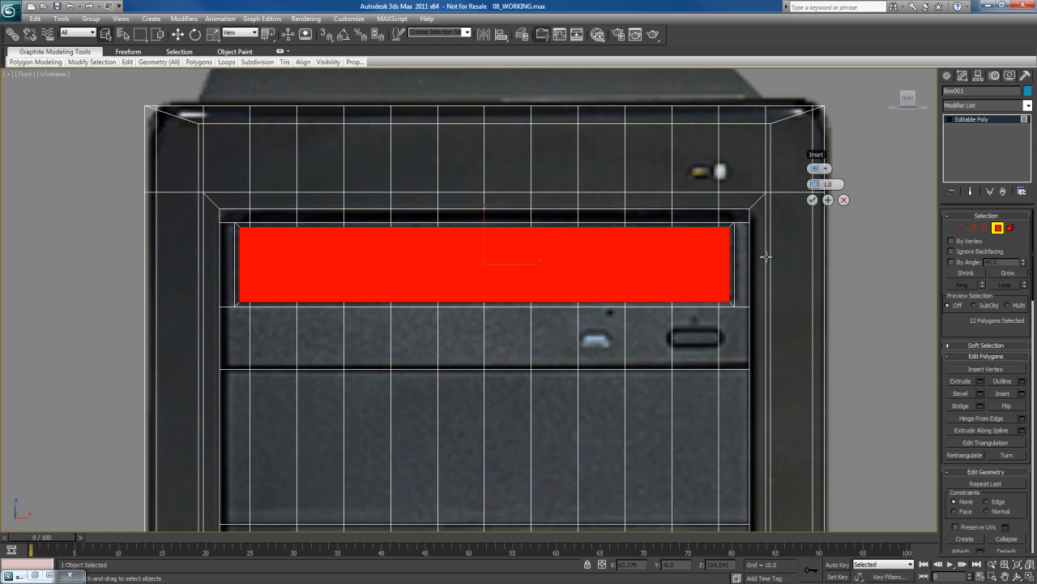
left_click(813, 200)
Select the horizontal edge loop along the seam between the optical drive and the large blank bay
key("alt+w")
right_click(673, 349)
key("alt+w")
middle_click_drag(627, 327, 601, 281, "alt")
middle_click_drag(601, 281, 616, 293, "alt")
middle_click_drag(491, 321, 474, 297)
key("2")
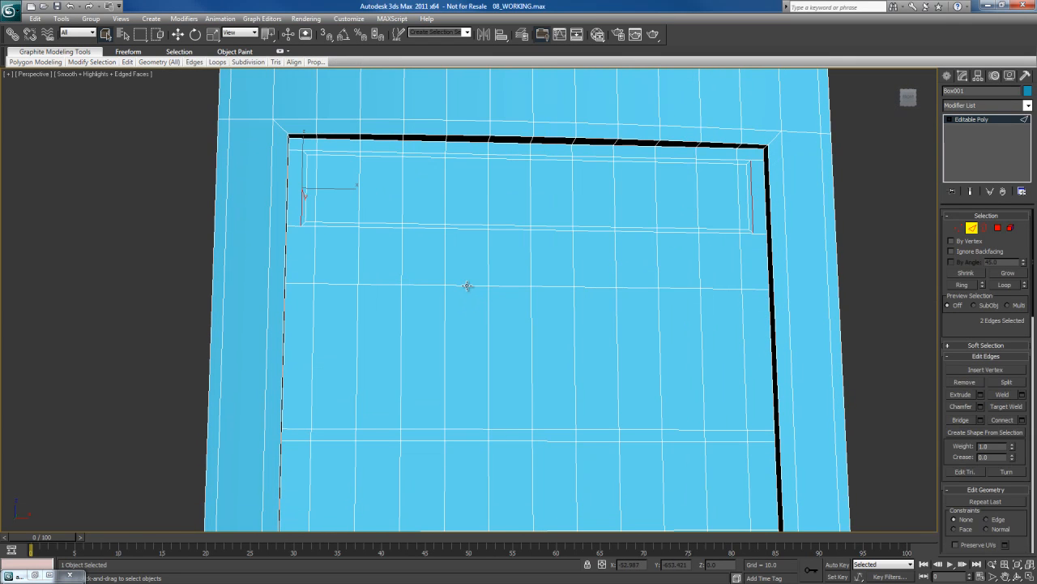
left_click(467, 285)
left_click(1005, 284)
Add the horizontal edge loop along the lower seam of the large blank bay to the selection
key("alt+w")
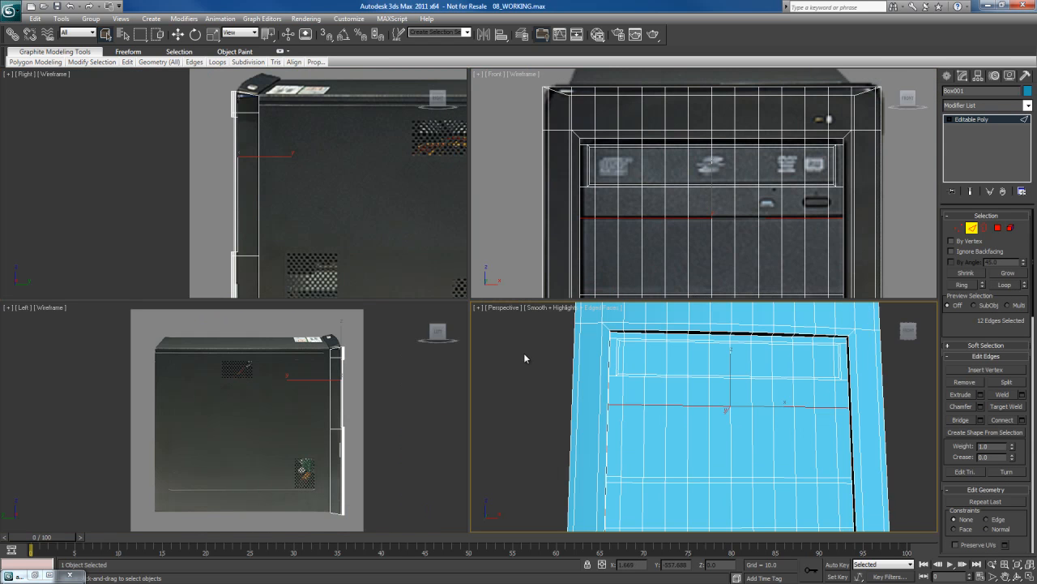
right_click(632, 239)
key("alt+w")
middle_click_drag(640, 395, 648, 259)
scroll(644, 273, "down", 2)
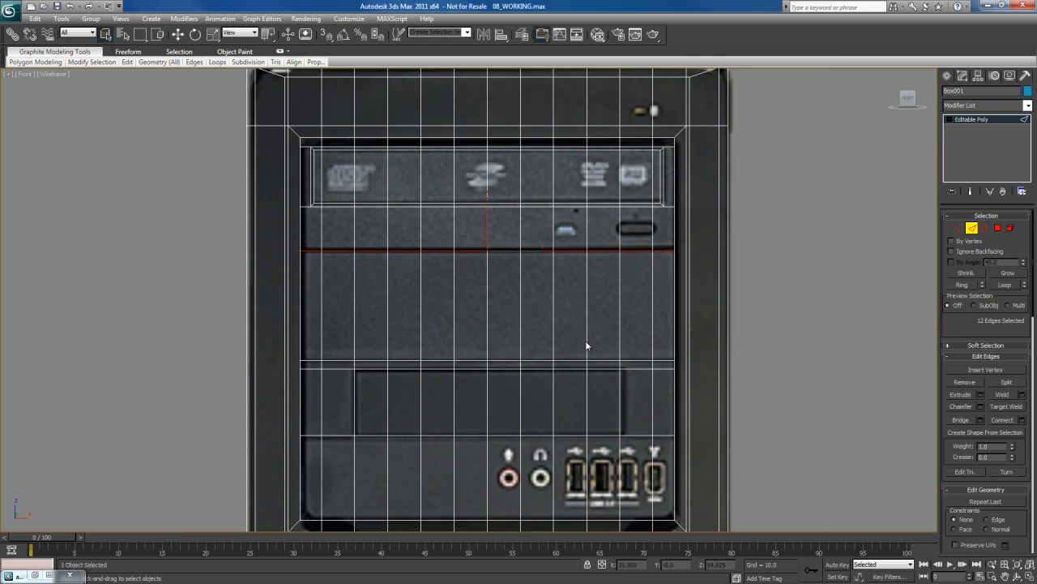
middle_click_drag(574, 350, 587, 283)
middle_click_drag(512, 301, 510, 310)
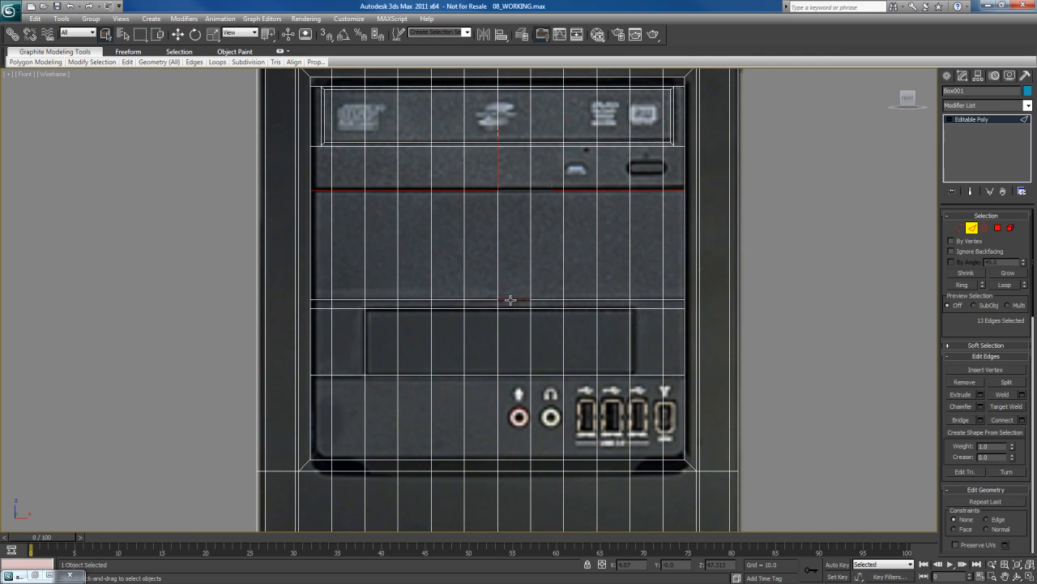
left_click(1004, 285)
mouse_move(480, 301)
middle_mouse_down()
mouse_move(475, 289)
mouse_move(470, 299)
middle_mouse_up()
mouse_move(469, 299)
middle_mouse_down()
mouse_move(475, 186)
mouse_move(472, 288)
middle_mouse_up()
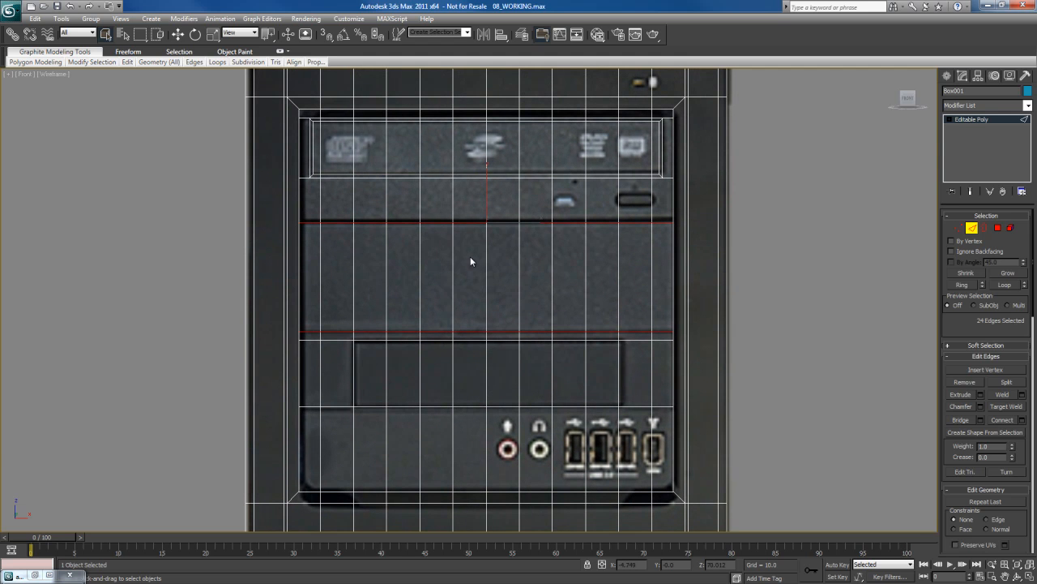
Chamfer the two selected seam loops by 0.5 with 1 segment
right_click(471, 260)
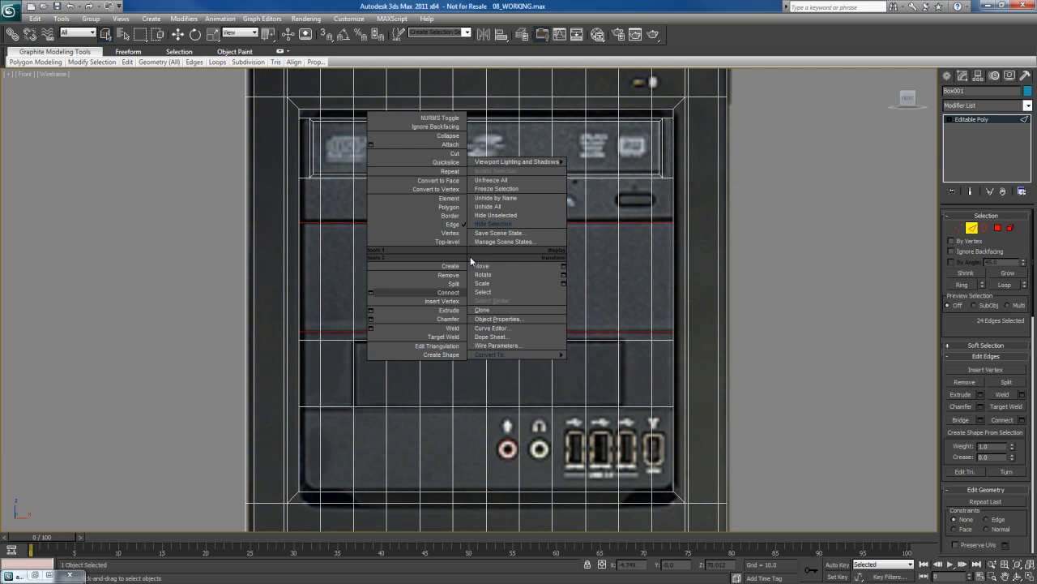
left_click(372, 319)
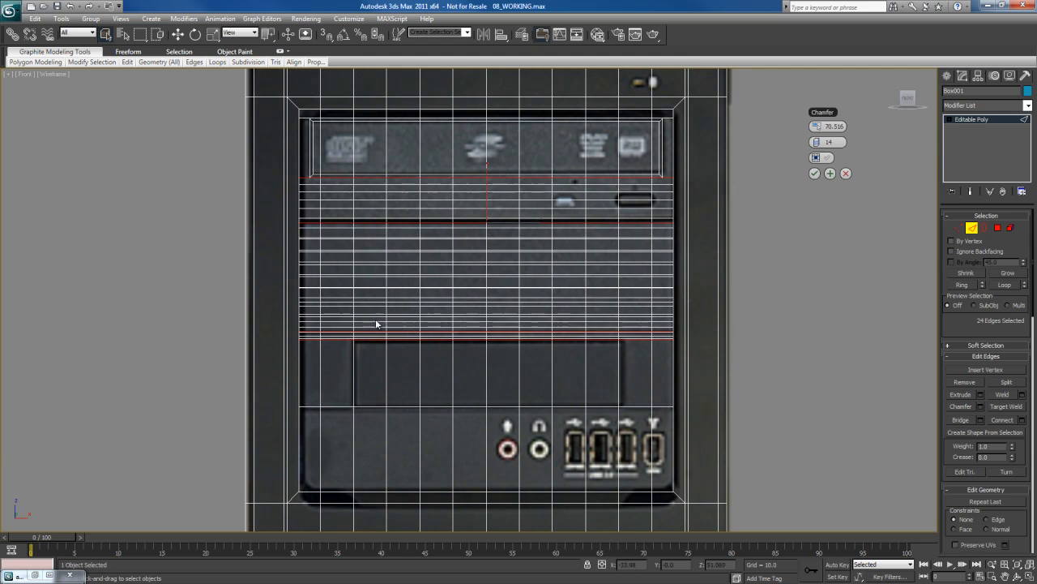
double_click(833, 126)
type("1")
key("Tab")
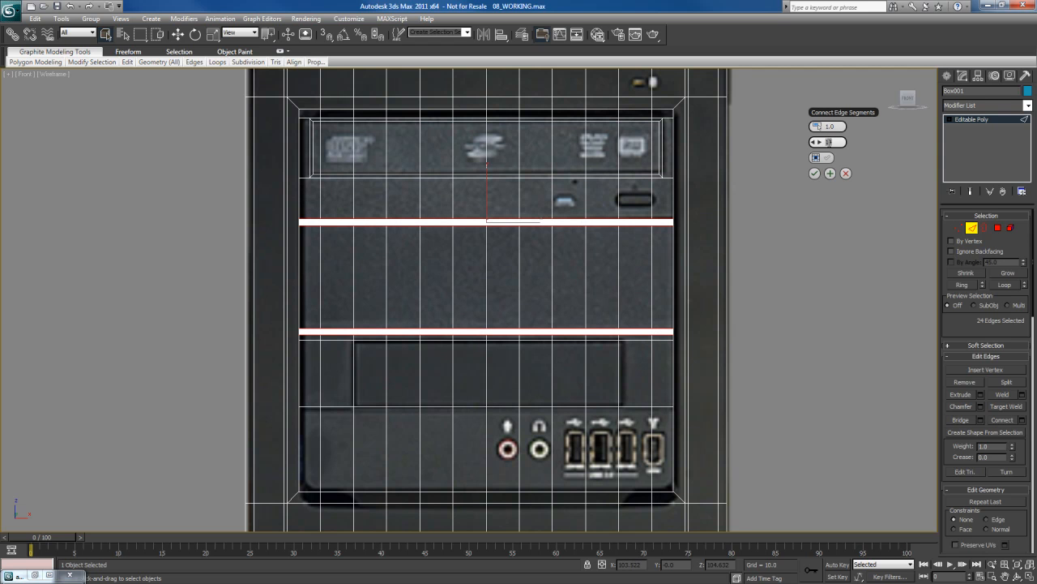
key("Return")
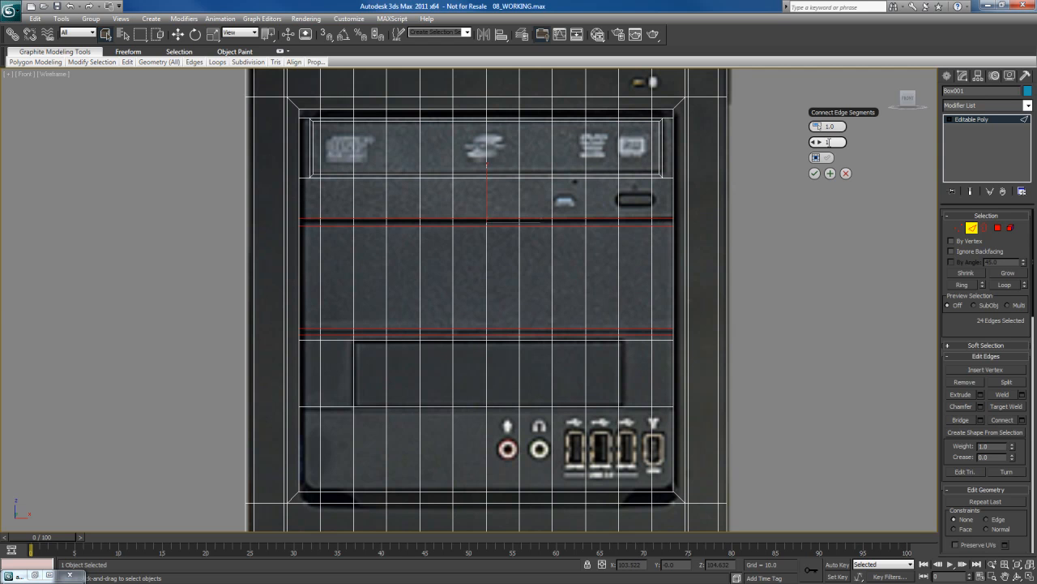
scroll(540, 271, "up", 3)
middle_click_drag(556, 271, 557, 274)
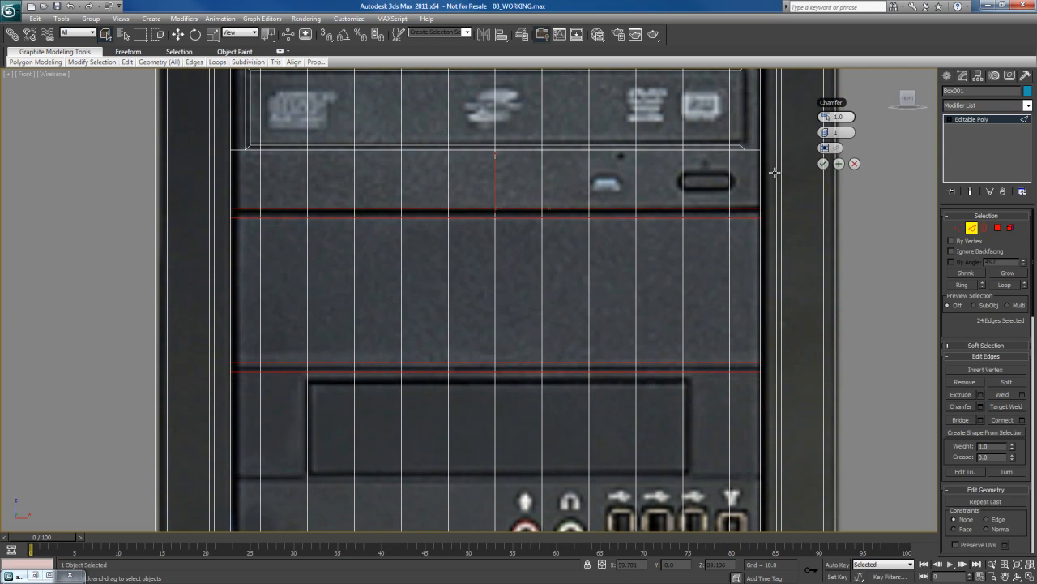
left_click_drag(826, 118, 825, 117)
middle_click_drag(600, 309, 583, 272)
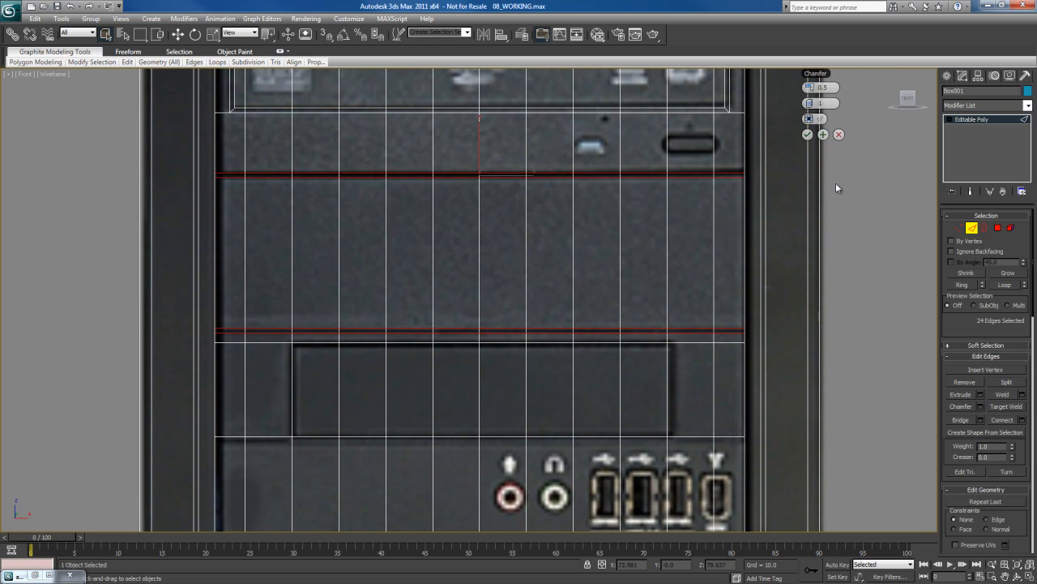
left_click(809, 136)
Select the eight polygons over the small drive cover and inset them as a group by 1.0
middle_click_drag(525, 291, 509, 248)
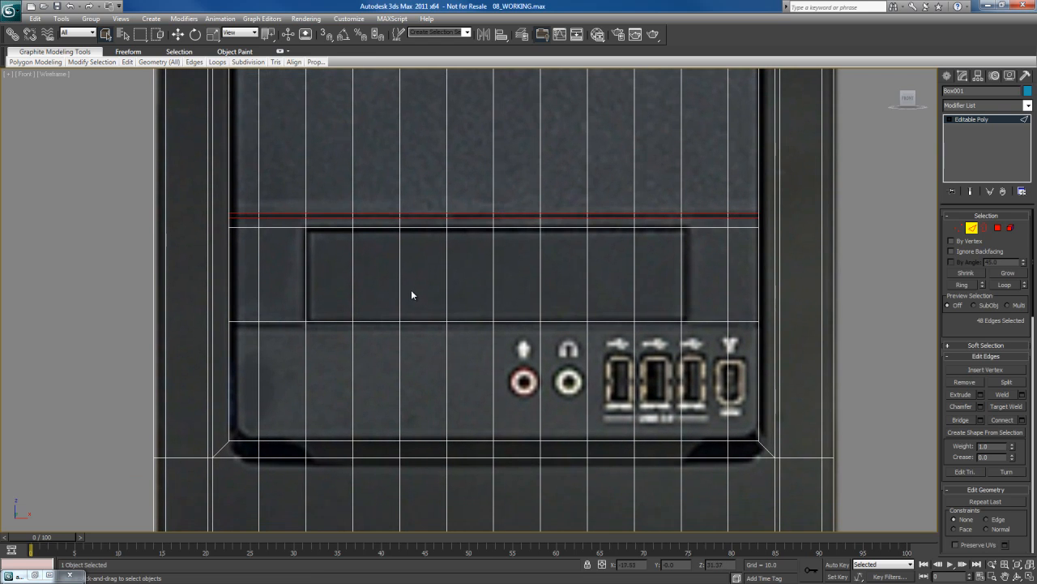
key("4")
left_click(332, 269)
left_click_drag(377, 269, 659, 275)
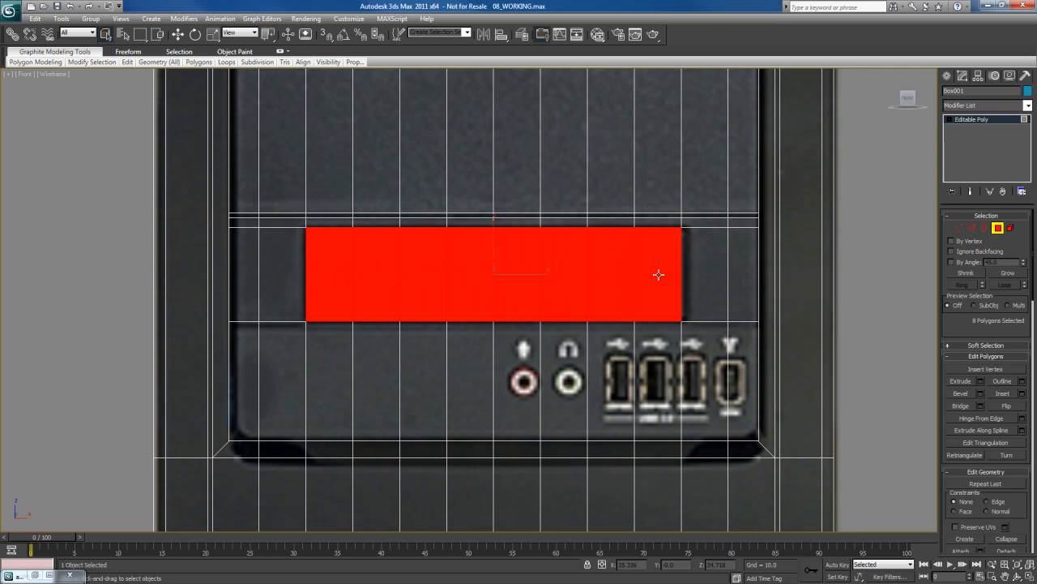
middle_click_drag(498, 279, 460, 276)
right_click(461, 256)
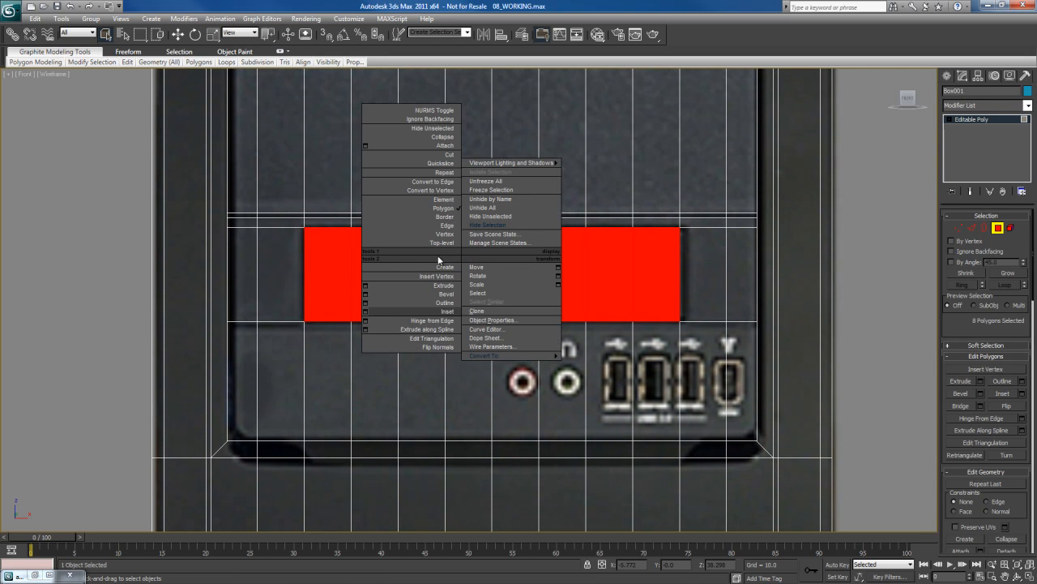
left_click(365, 313)
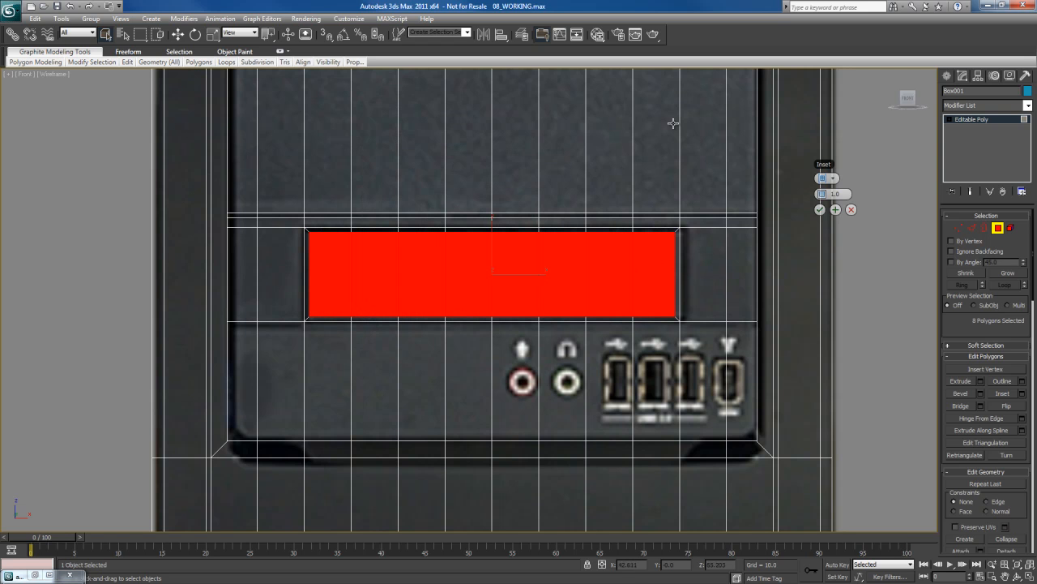
left_click(820, 209)
Select all vertical edges across the audio and USB port panel, including both ends, and connect them with one horizontal edge loop
middle_click_drag(578, 289, 582, 257)
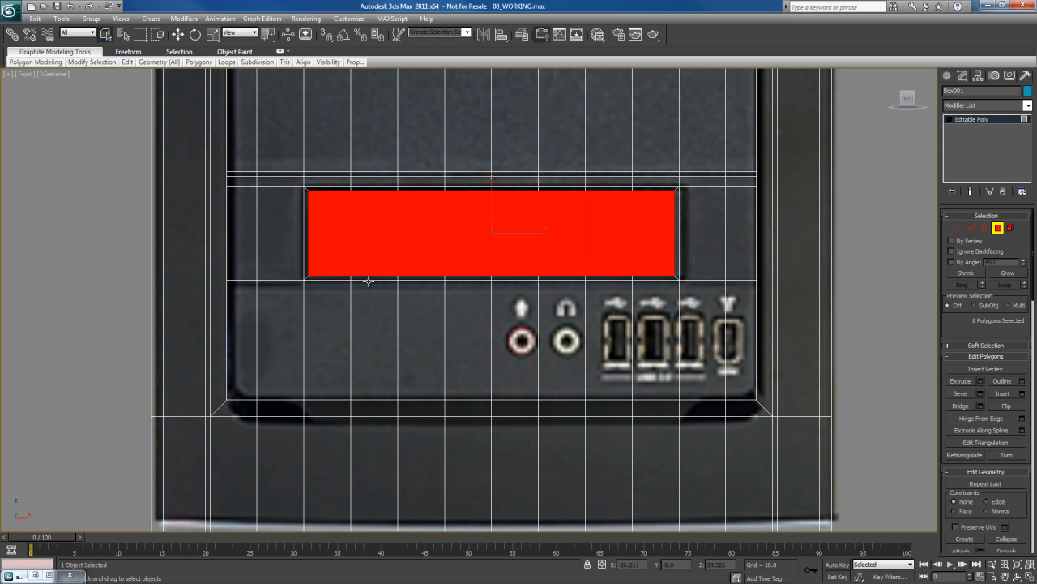
key("2")
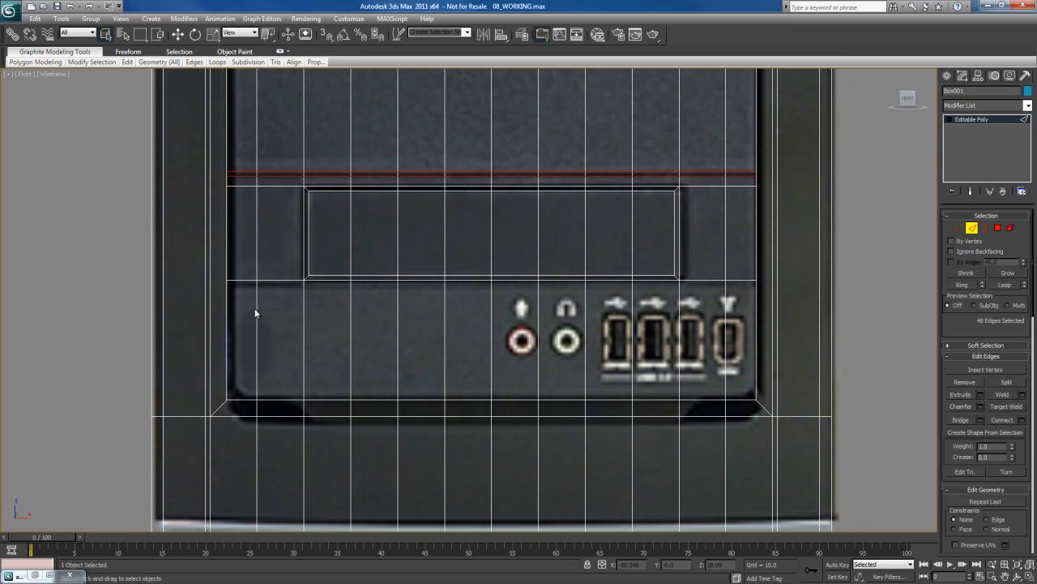
left_click_drag(249, 300, 483, 329)
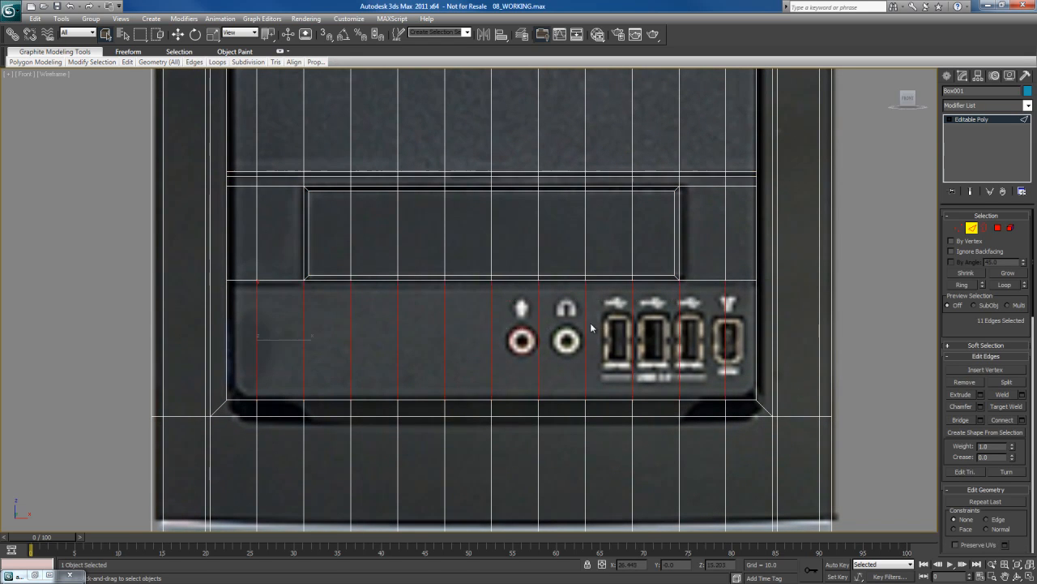
key("alt+w")
key("alt+w")
left_click(270, 325, "ctrl")
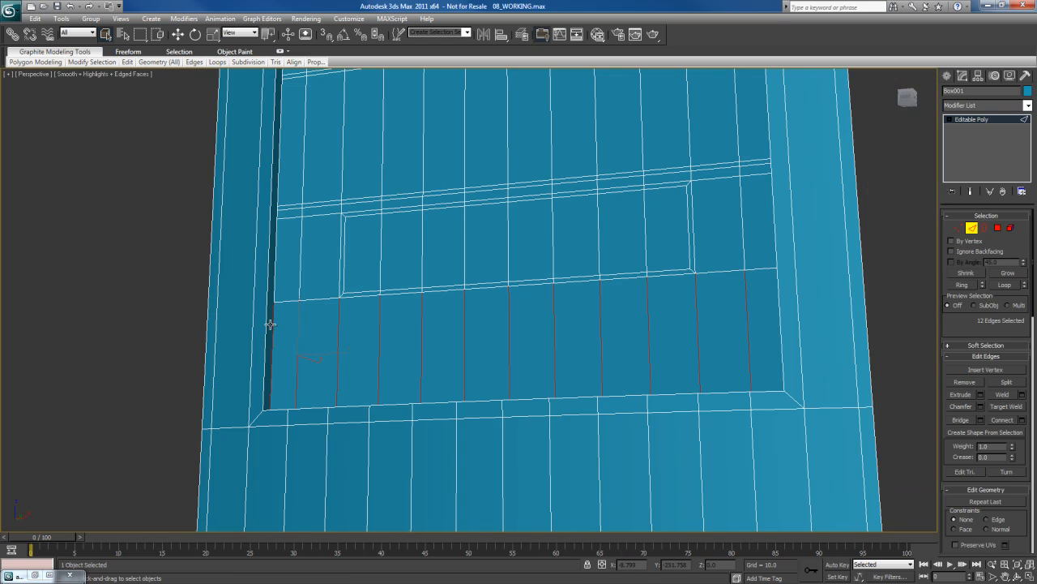
middle_click_drag(546, 328, 339, 295, "alt")
right_click(466, 298)
left_click(366, 336)
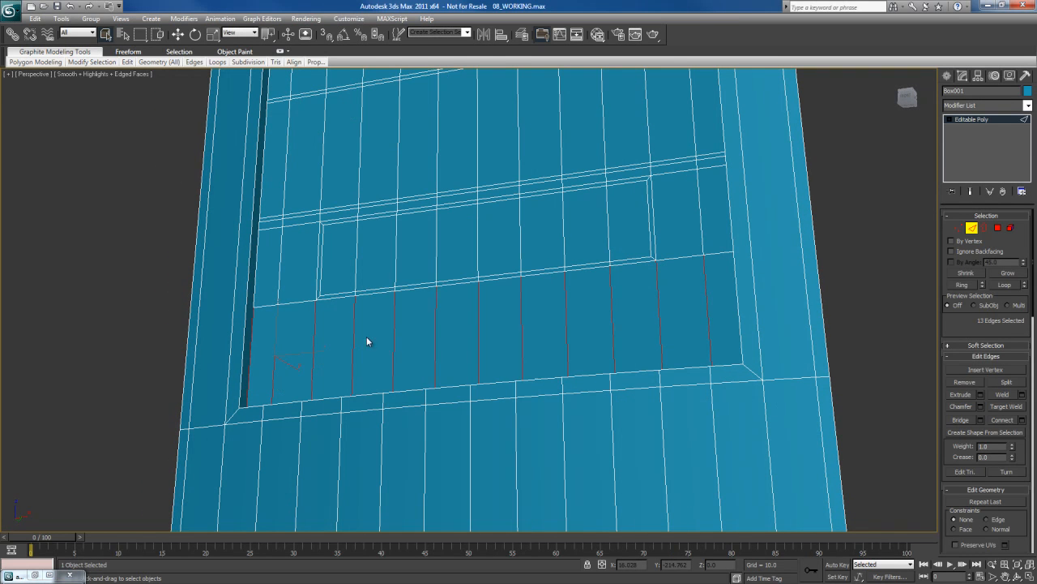
left_click(605, 305)
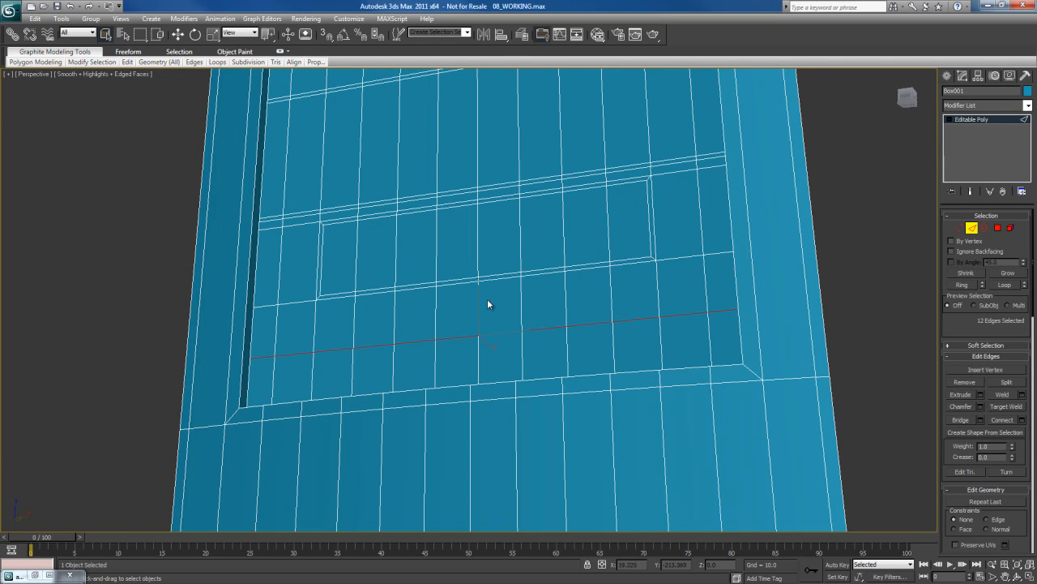
Move the new horizontal edge loop up about 12 units, just below the bottom edge of the small drive cover
key("alt+w")
right_click(577, 267)
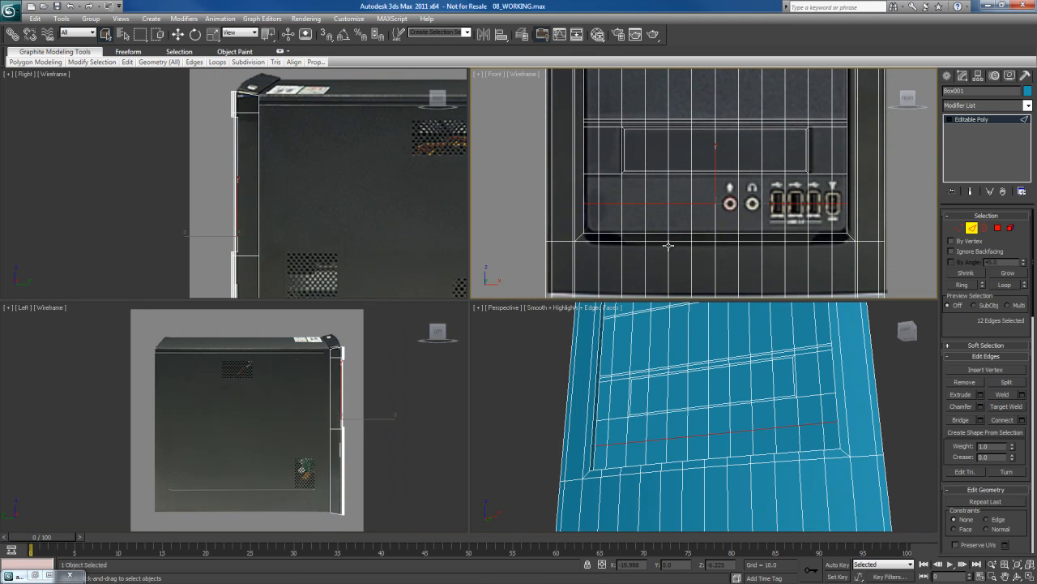
key("alt+w")
middle_click_drag(577, 267, 596, 282)
key("w")
left_click_drag(510, 317, 507, 262)
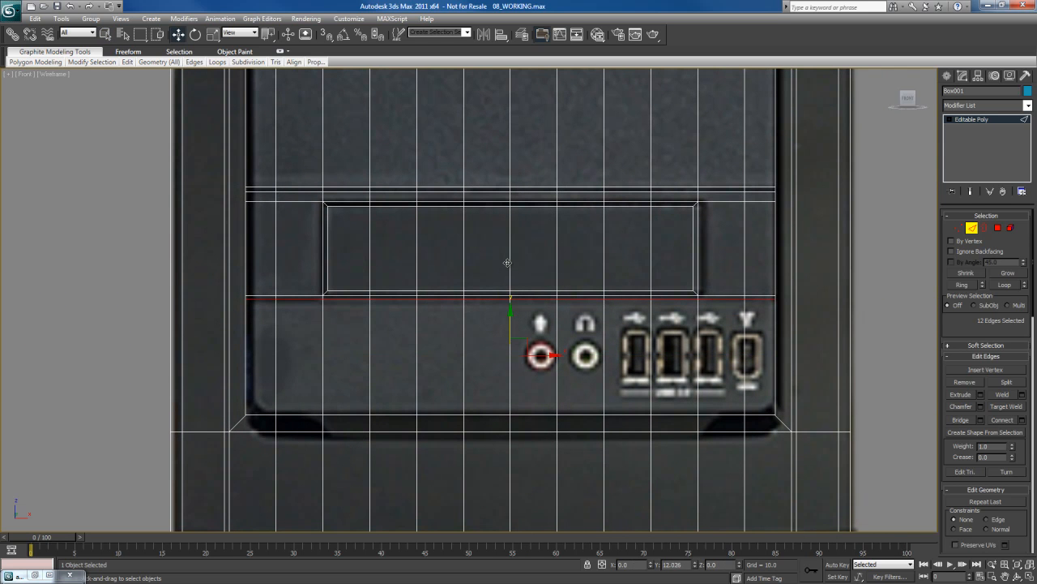
scroll(535, 320, "down", 4)
key("q")
Switch to polygon editing and frame the upper front panel in a maximized Perspective view
middle_click_drag(531, 276, 572, 349)
middle_click_drag(553, 258, 546, 311)
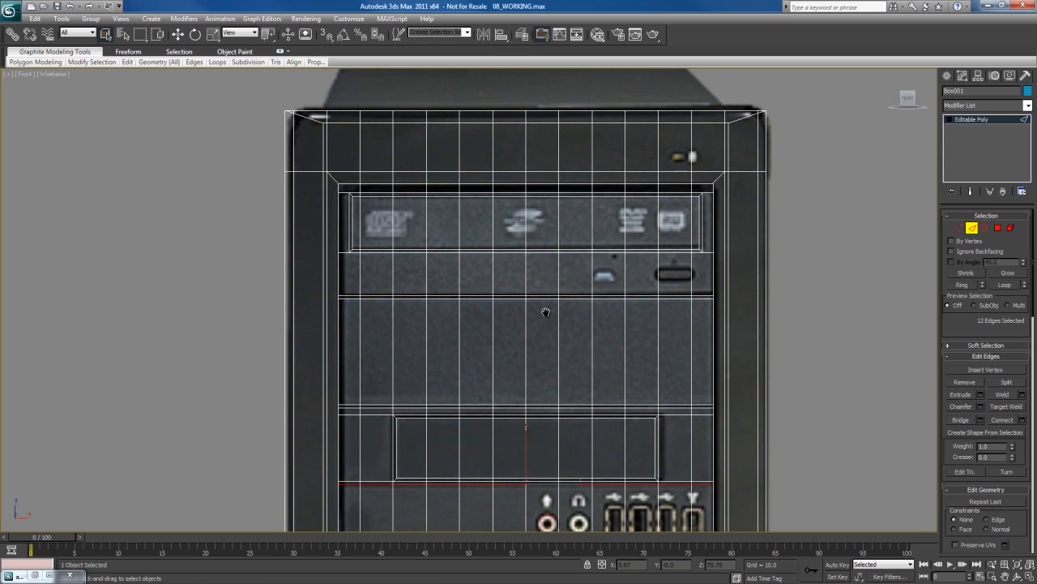
scroll(546, 313, "up", 3)
middle_click_drag(527, 264, 530, 327)
key("4")
middle_click_drag(472, 281, 528, 364)
key("alt+w")
right_click(511, 323)
key("alt+w")
scroll(493, 350, "up", 2)
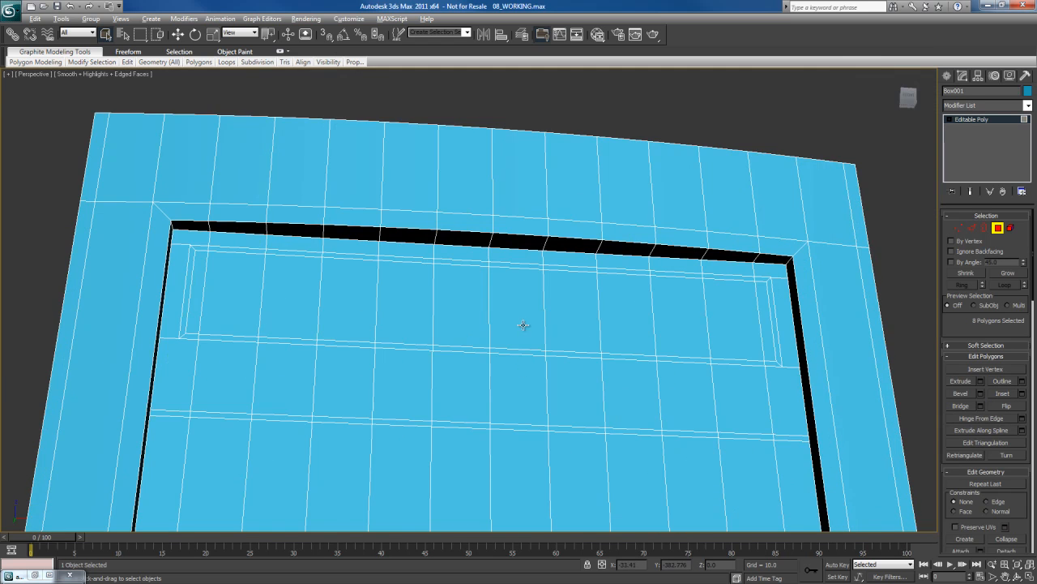
middle_click_drag(527, 326, 496, 328, "alt")
left_click(456, 265)
left_click(495, 257, "ctrl")
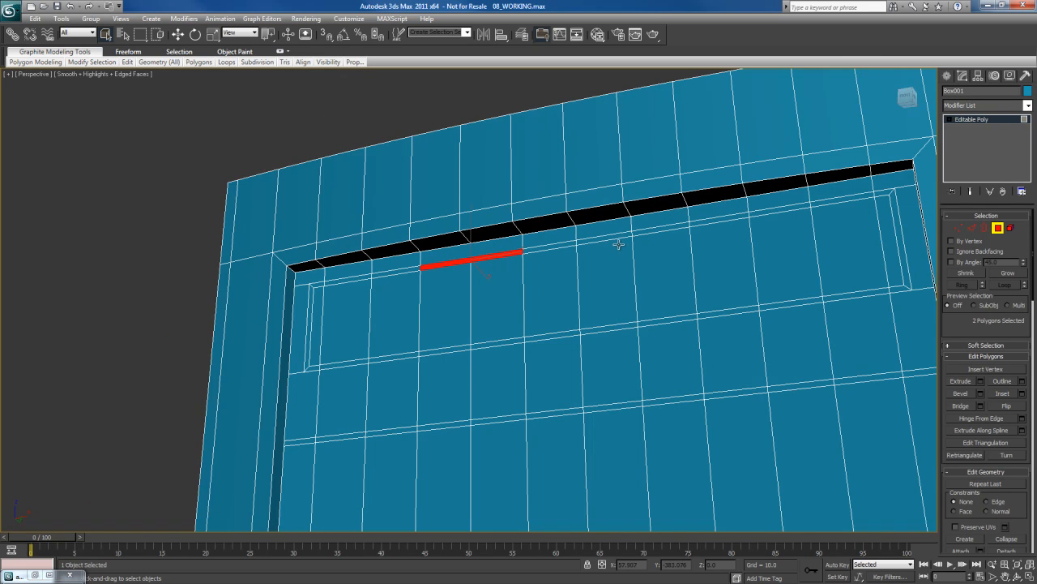
middle_click_drag(567, 345, 555, 328, "alt")
left_click(555, 242, "ctrl")
left_click(614, 236, "ctrl")
key("ctrl+z")
left_click(615, 232, "ctrl")
left_click(636, 230, "ctrl")
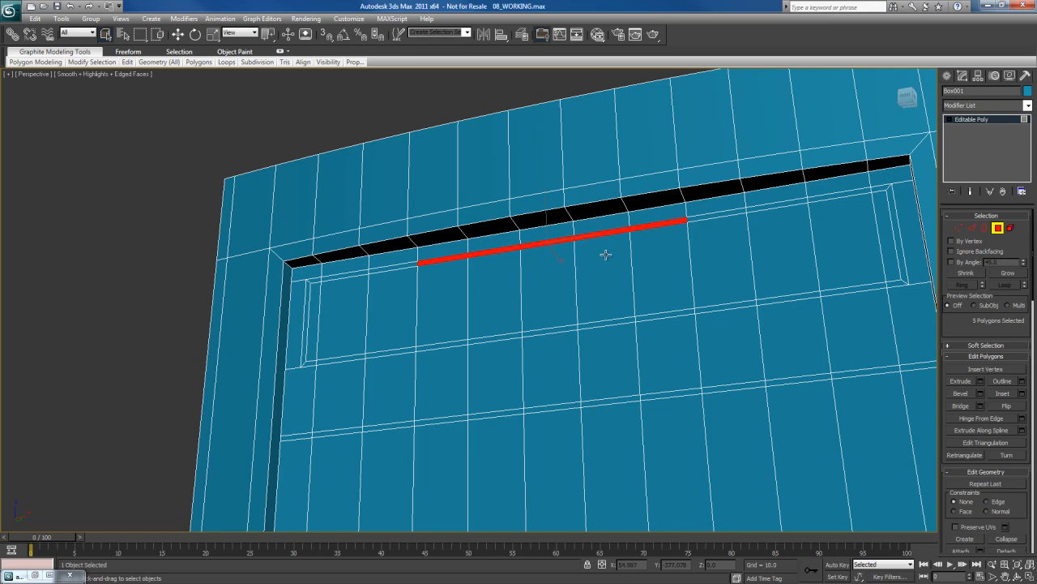
Select two adjacent thin seam polygons above the optical drive cover and extend them to the full loop around it
left_click(464, 257)
left_click(494, 252, "ctrl")
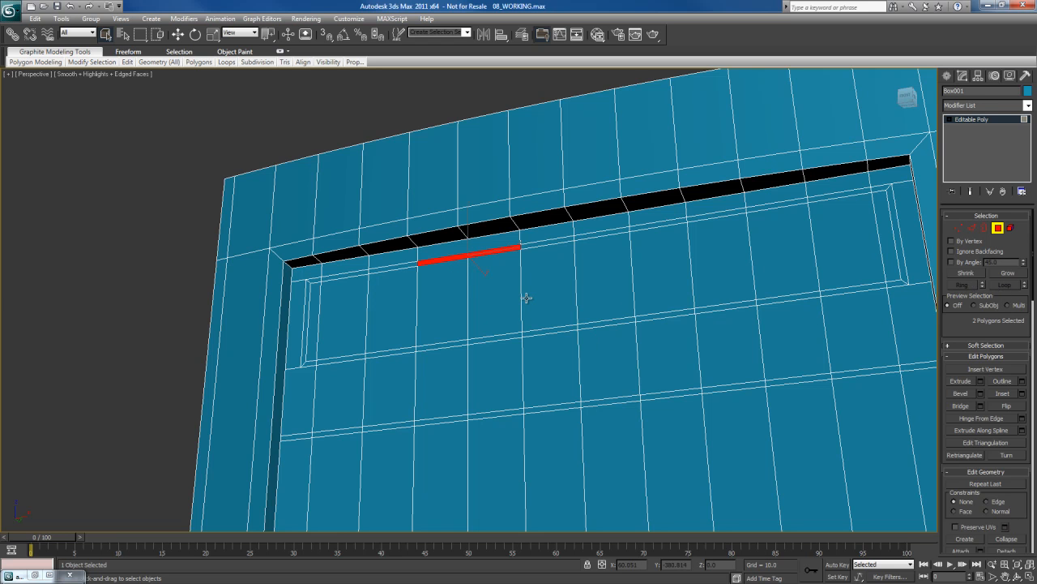
middle_click_drag(479, 299, 471, 307, "alt")
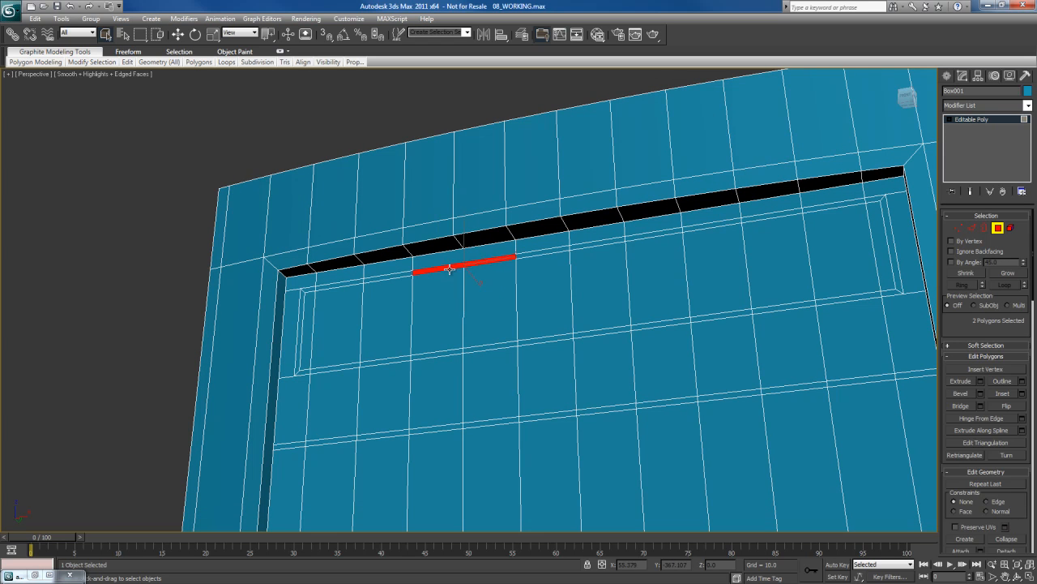
left_click(481, 265, "ctrl")
left_click(475, 264, "alt")
left_click(79, 63)
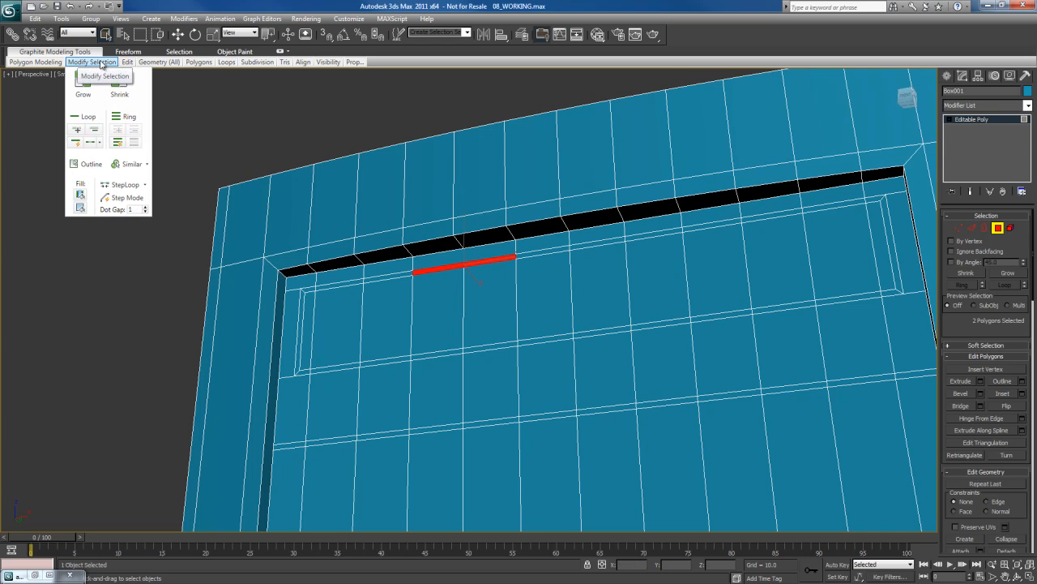
left_click(88, 117)
middle_click_drag(508, 339, 401, 236, "alt")
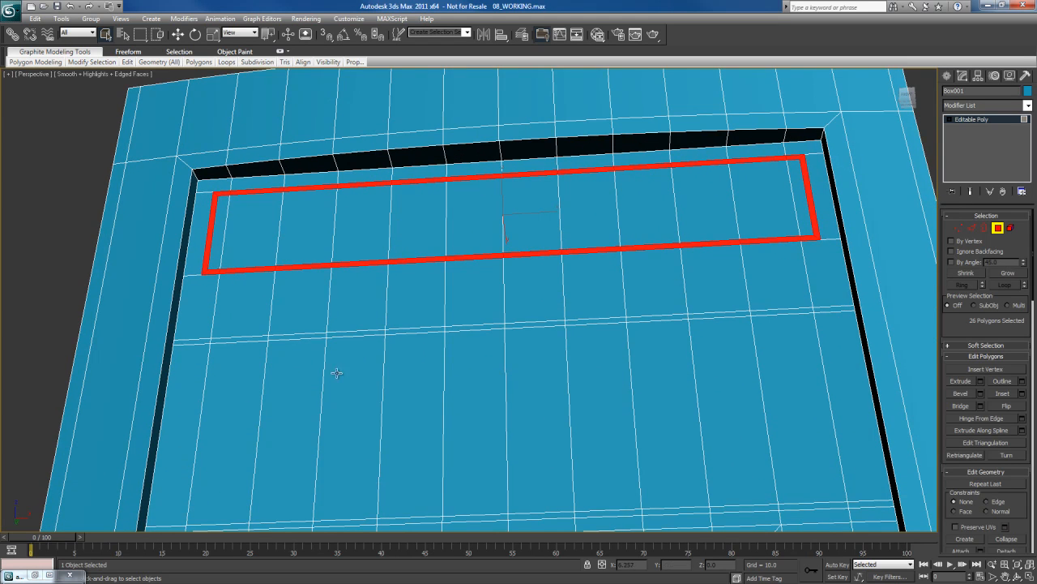
Add two adjacent polygons from both horizontal seams and the small drive cover's border to the selection, and extend them to full loops
middle_click_drag(317, 335, 332, 389, "alt")
left_click(333, 331, "ctrl")
left_click(356, 328, "ctrl")
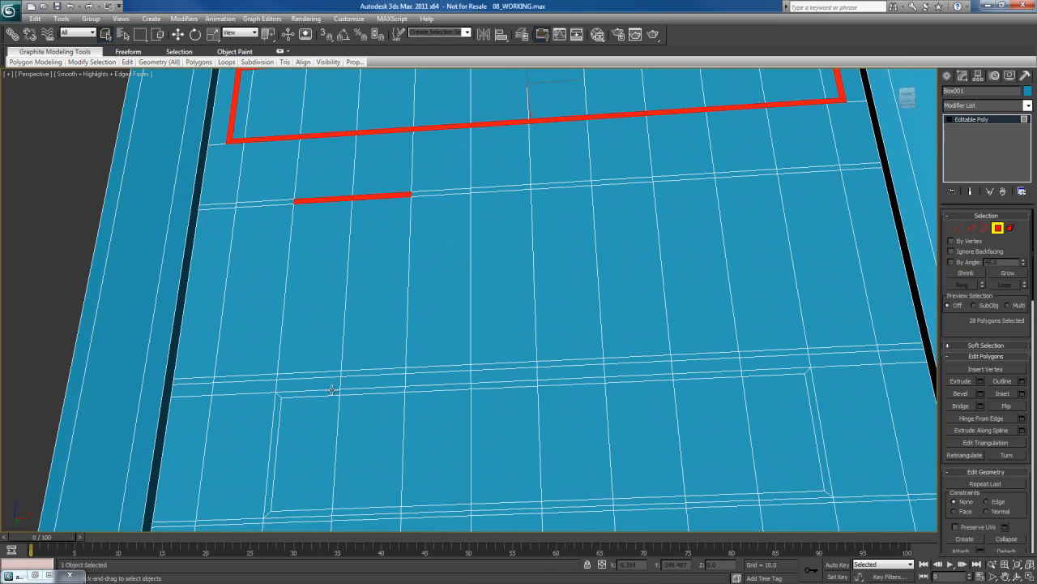
left_click(322, 376, "ctrl")
left_click(367, 372, "ctrl")
middle_click_drag(454, 408, 454, 345)
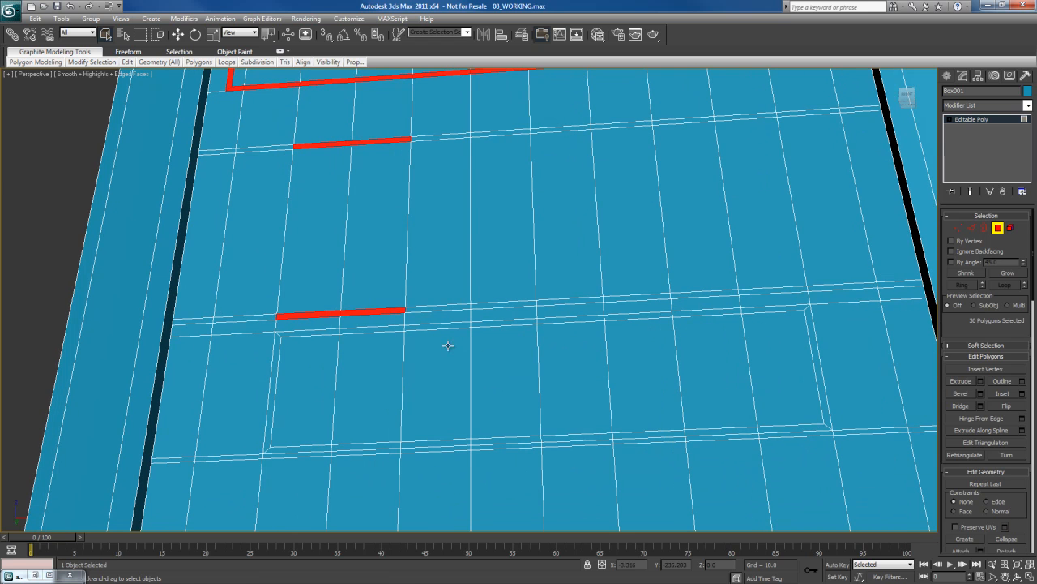
left_click(333, 332, "ctrl")
left_click(369, 331, "ctrl")
scroll(271, 187, "up", 3)
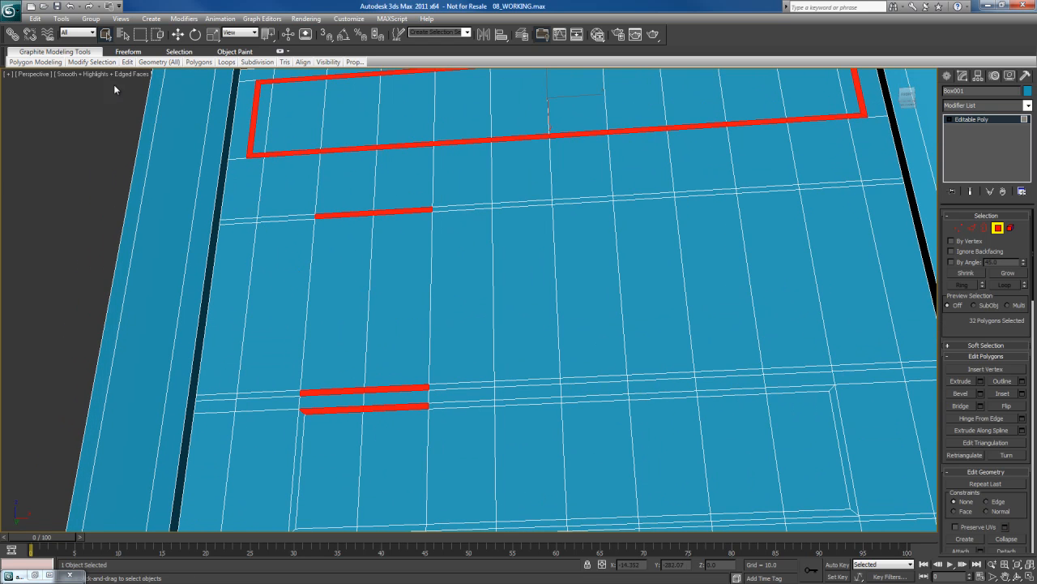
mouse_move(101, 64)
left_click(83, 117)
Add two adjacent polygons of the short seam beside the small drive cover's lower edge and extend the selection along its loop
mouse_move(478, 323)
middle_mouse_down()
mouse_move(491, 332)
mouse_move(470, 305)
middle_mouse_up()
scroll(474, 299, "down", 3)
middle_click_drag(475, 368, 477, 255)
mouse_move(468, 306)
middle_mouse_down("alt")
mouse_move(462, 317)
mouse_move(492, 264)
middle_mouse_up("alt")
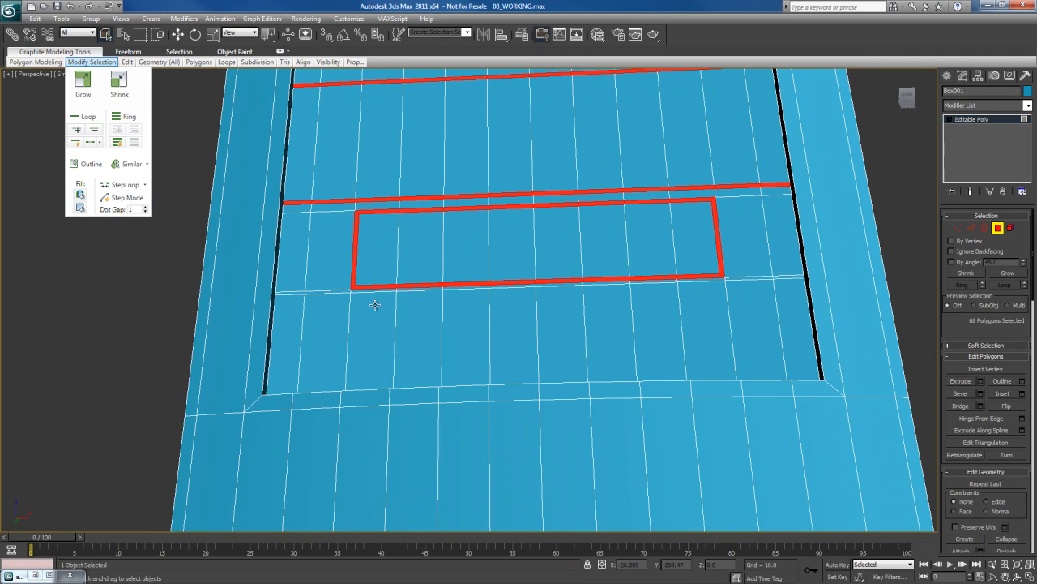
left_click(298, 294, "ctrl")
left_click(321, 291, "ctrl")
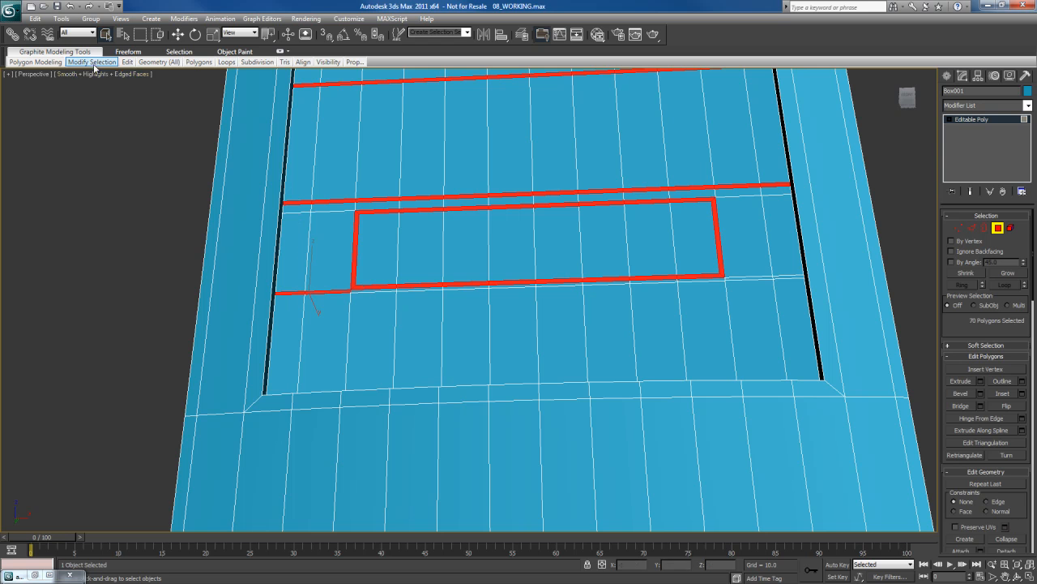
mouse_move(91, 63)
left_click(84, 116)
Extrude all selected seam polygons inward as grooves in the front panel
middle_click_drag(572, 303, 556, 275, "alt")
scroll(533, 330, "up", 4)
right_click(558, 278)
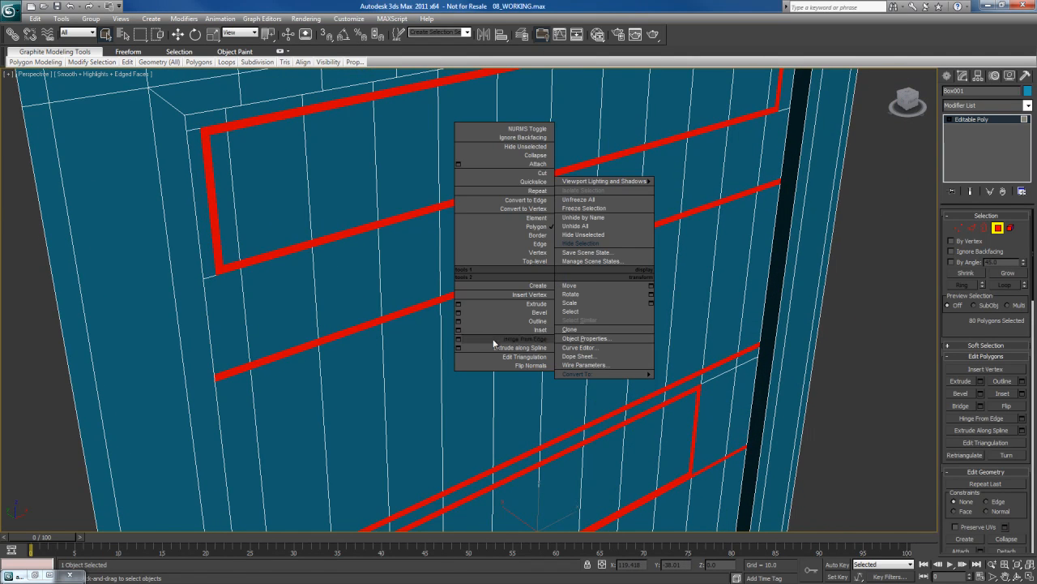
left_click(458, 303)
middle_click_drag(569, 316, 728, 419, "alt")
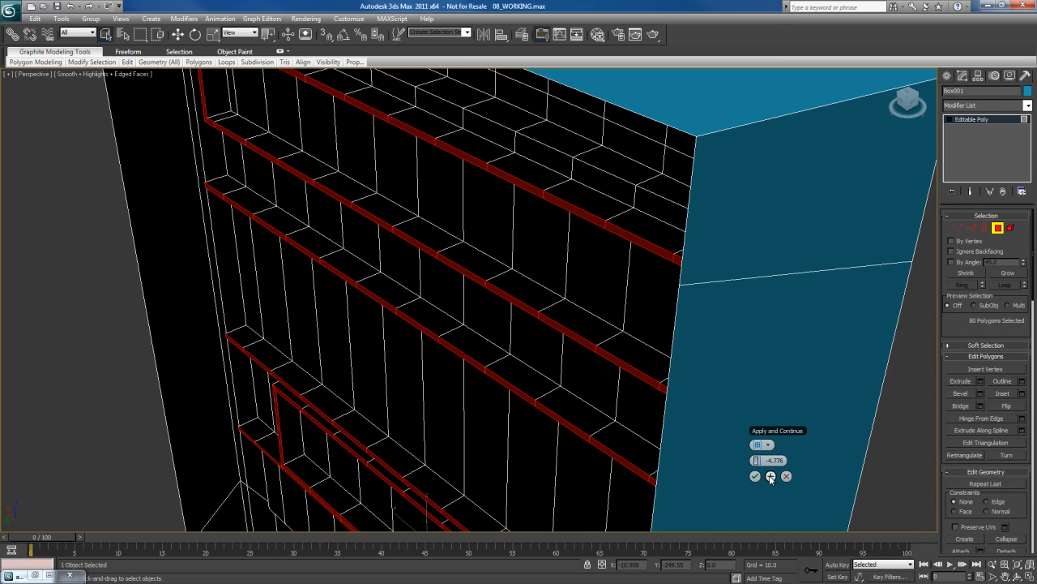
mouse_move(756, 460)
left_mouse_down()
mouse_move(732, 460)
mouse_move(740, 464)
left_mouse_up()
middle_click_drag(566, 383, 513, 308, "alt")
mouse_move(542, 377)
middle_mouse_down("alt")
mouse_move(526, 348)
mouse_move(505, 380)
mouse_move(510, 364)
mouse_move(524, 373)
middle_mouse_up("alt")
scroll(525, 373, "down", 2)
middle_click_drag(581, 414, 590, 355)
left_click(848, 379)
Render the front panel in the Perspective view from farther away and close up to inspect the grooves
scroll(594, 383, "down", 2)
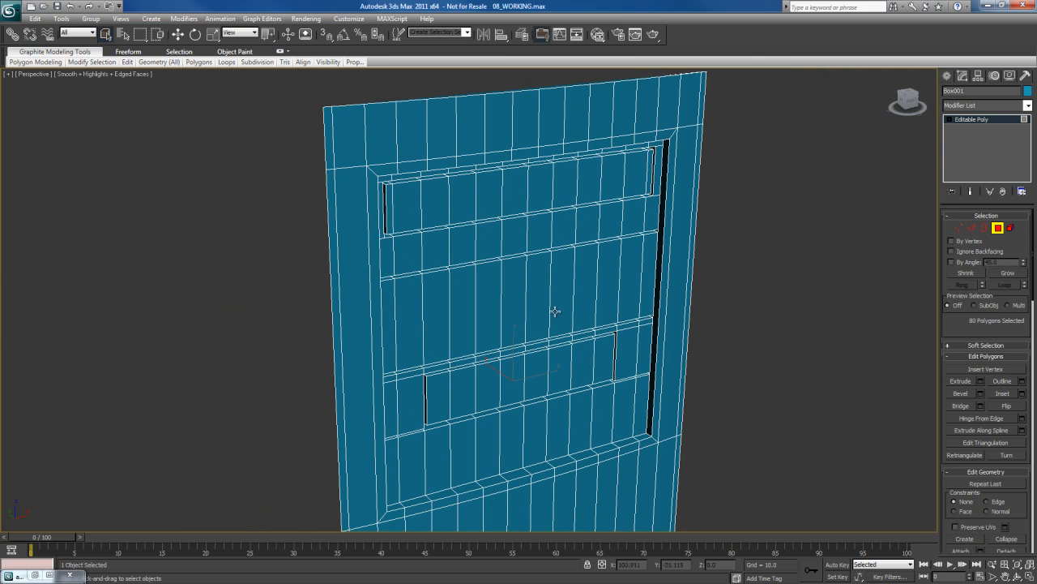
key("shift+q")
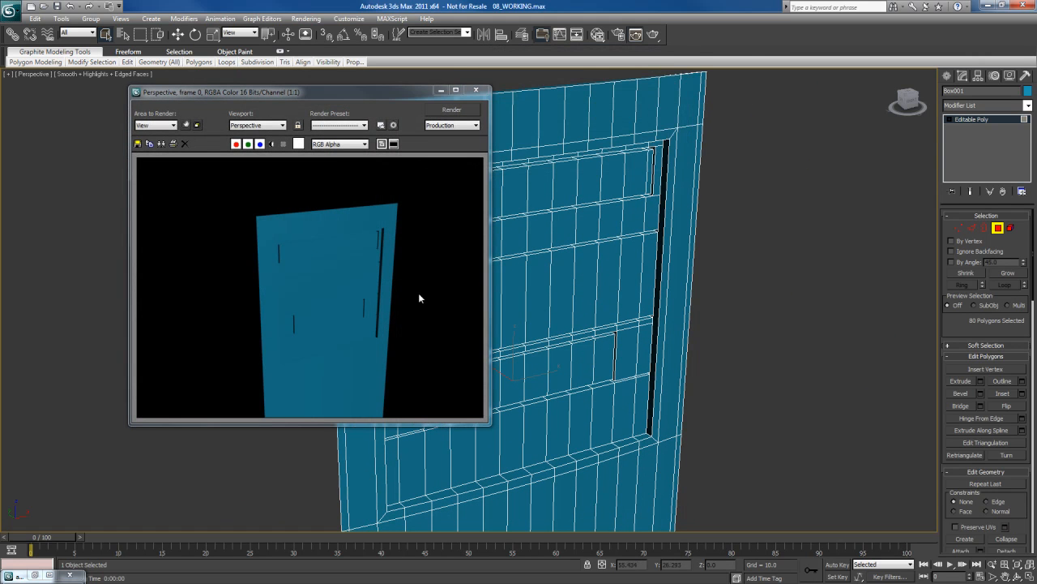
scroll(551, 342, "up", 4)
key("shift+q")
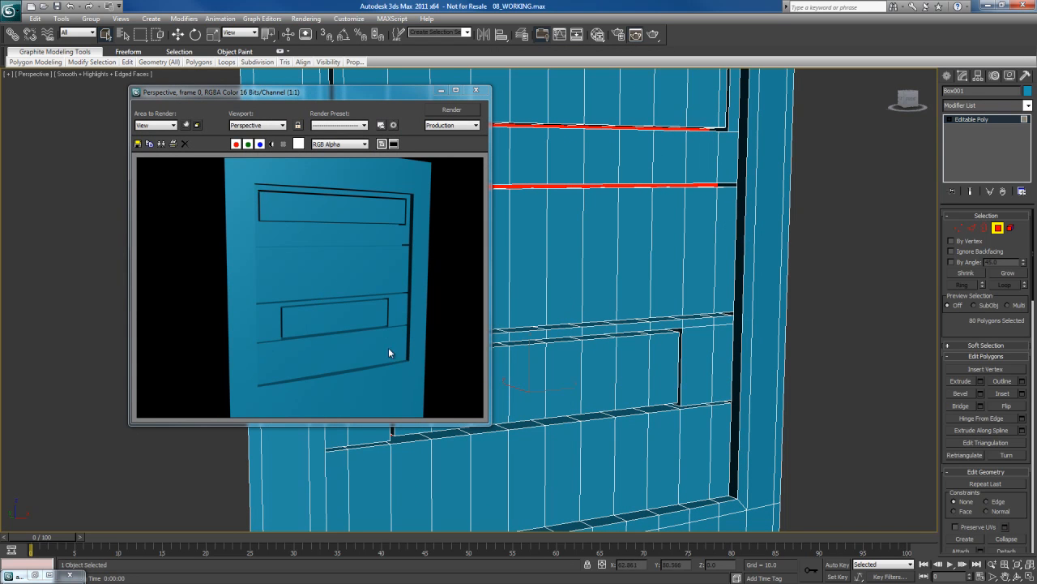
left_click(476, 90)
Leave polygon editing and return to the whole tower object
middle_click_drag(584, 299, 575, 350, "alt")
key("4")
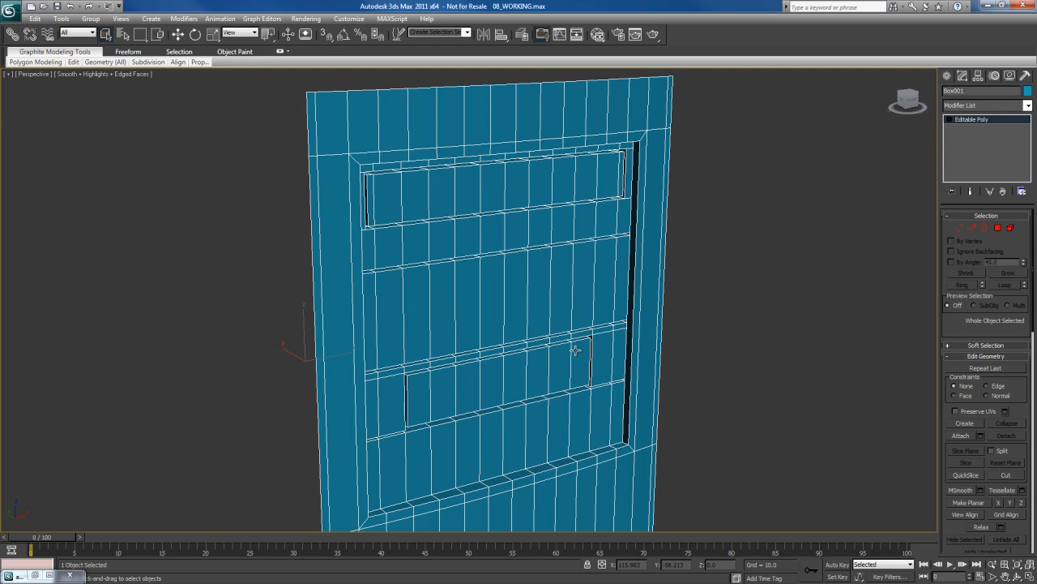
middle_click_drag(575, 350, 542, 351, "alt")
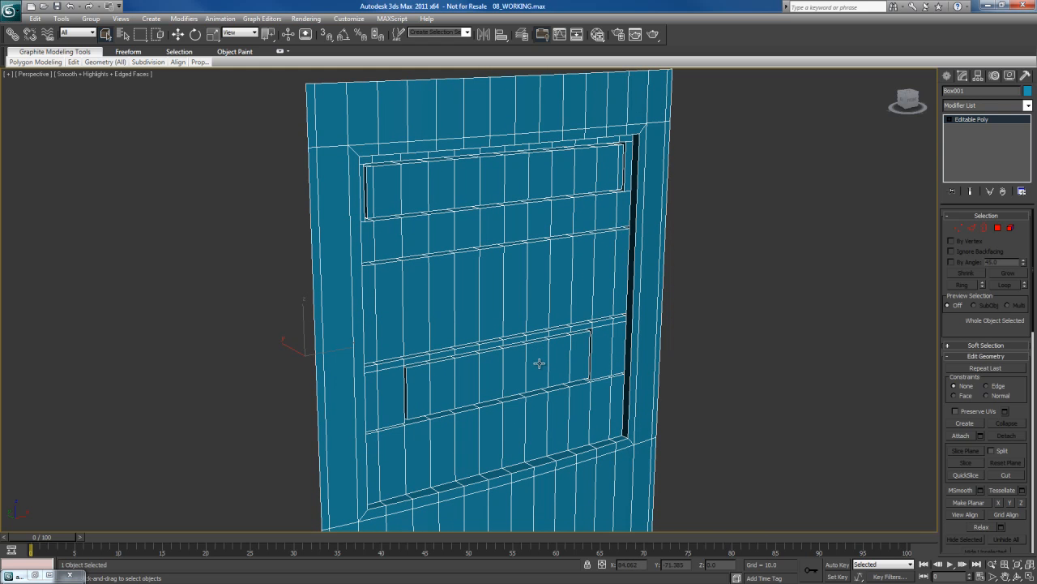